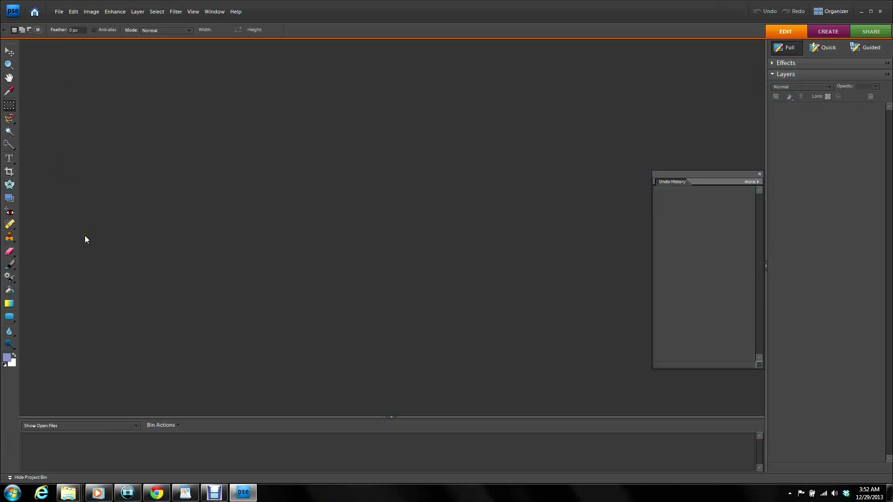
Step: Start a Frame From Video import and view the accepted video file types in the file picker
left_click(59, 13)
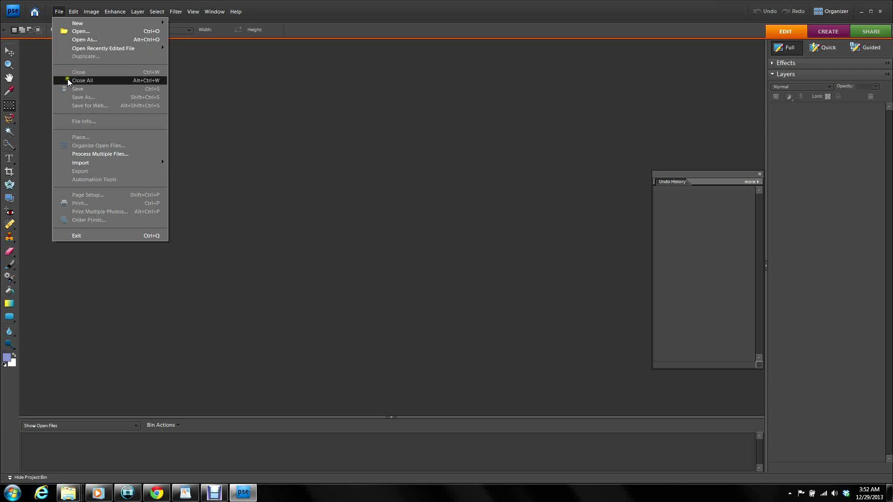
mouse_move(80, 163)
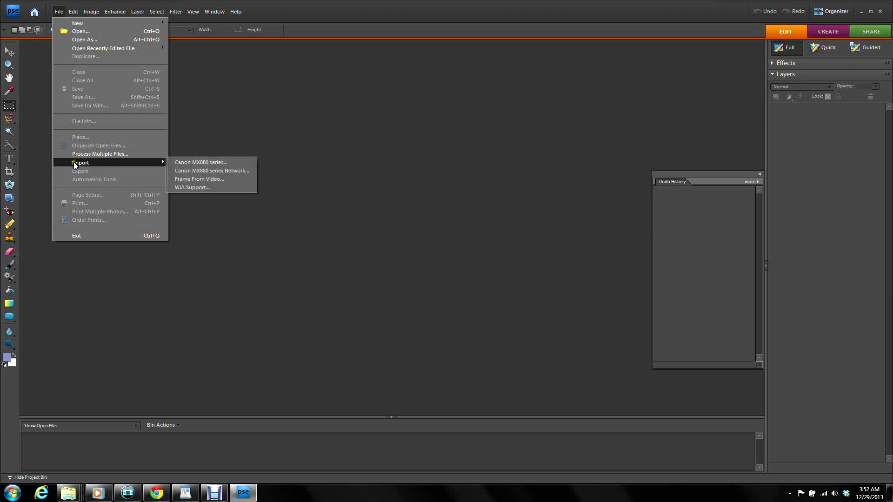
left_click(199, 179)
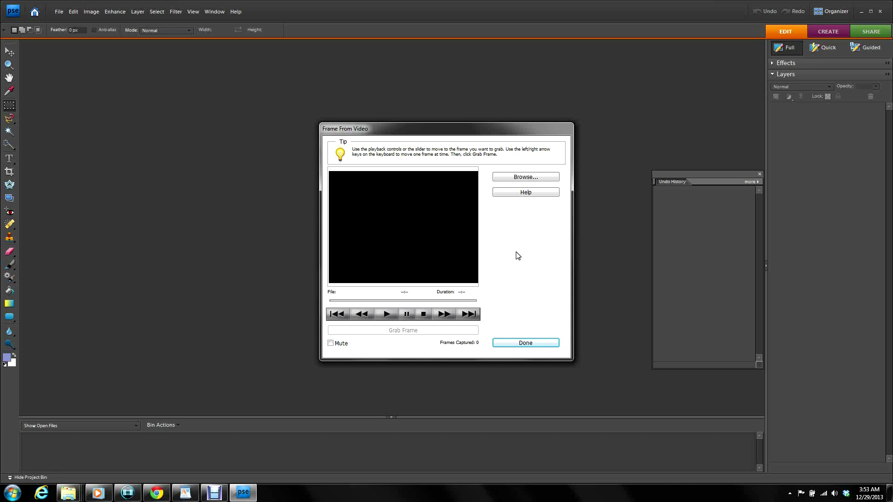
left_click(516, 178)
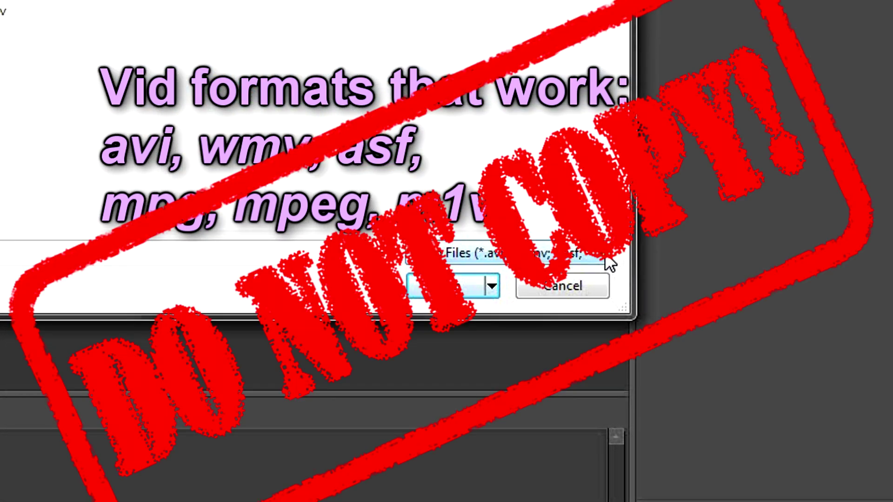
left_click(605, 256)
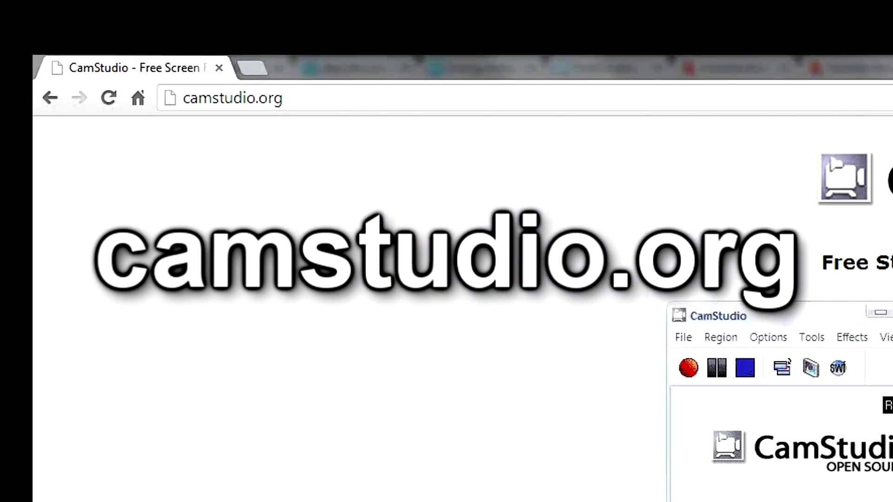
Step: Scroll down through the camstudio.org page about the free CamStudio screen recorder
scroll(462, 310, "down", 5)
scroll(463, 309, "down", 2)
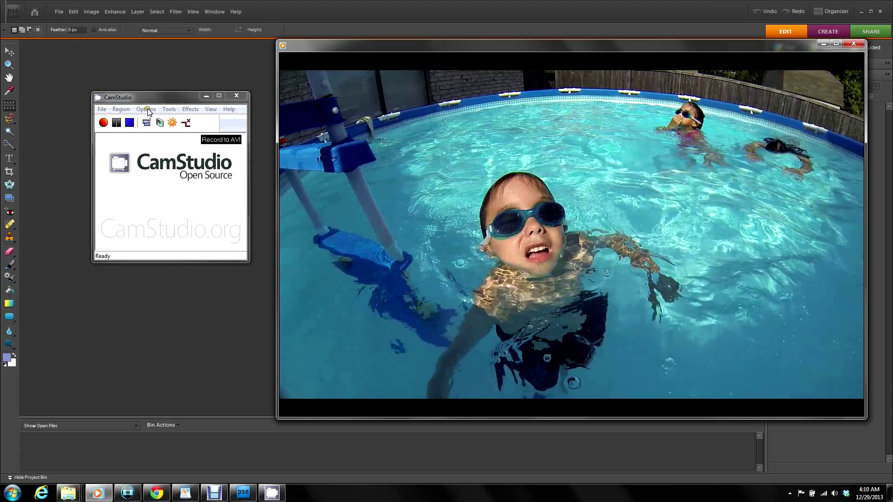
Step: Set CamStudio's Region option to Window so only one chosen window is recorded
left_click(231, 85)
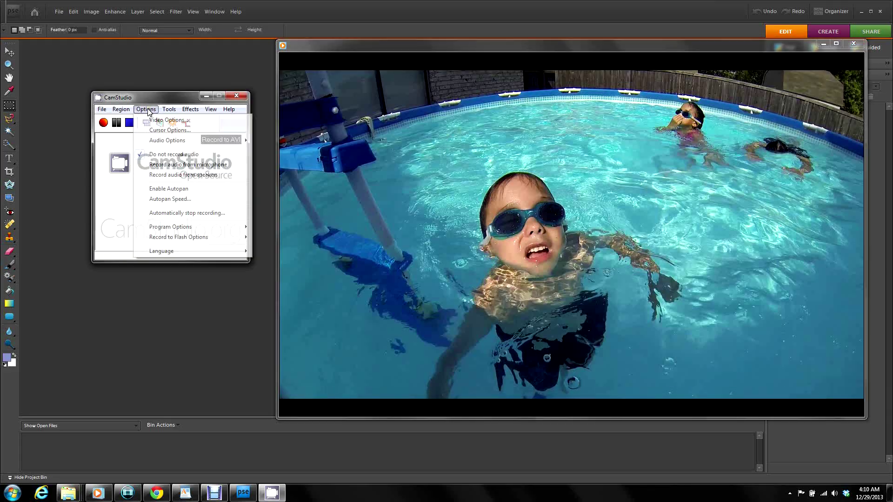
mouse_move(120, 111)
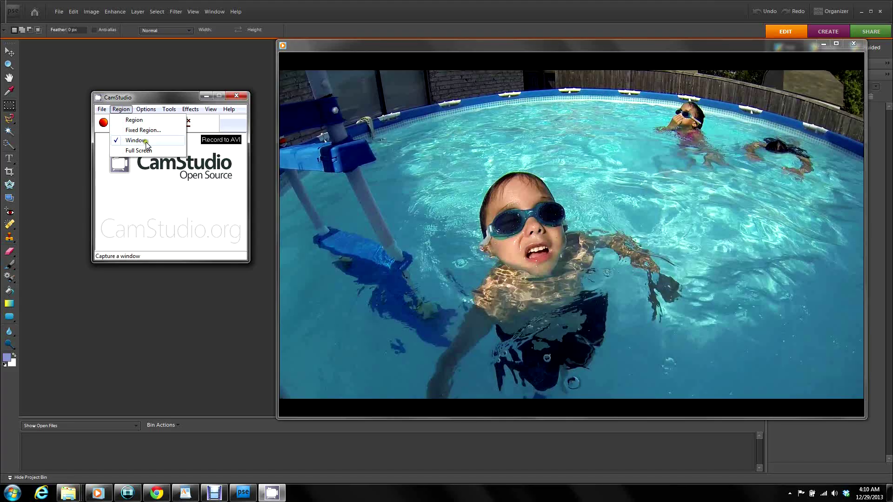
left_click(148, 140)
left_click(146, 109)
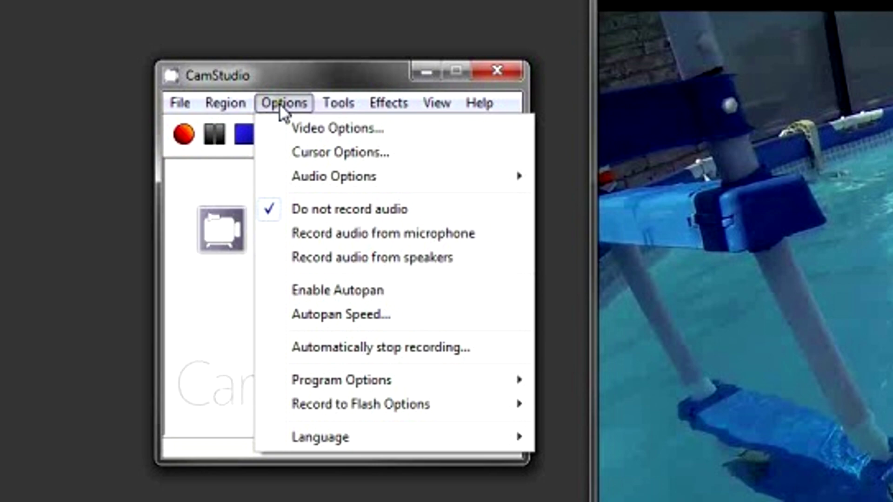
left_click(281, 108)
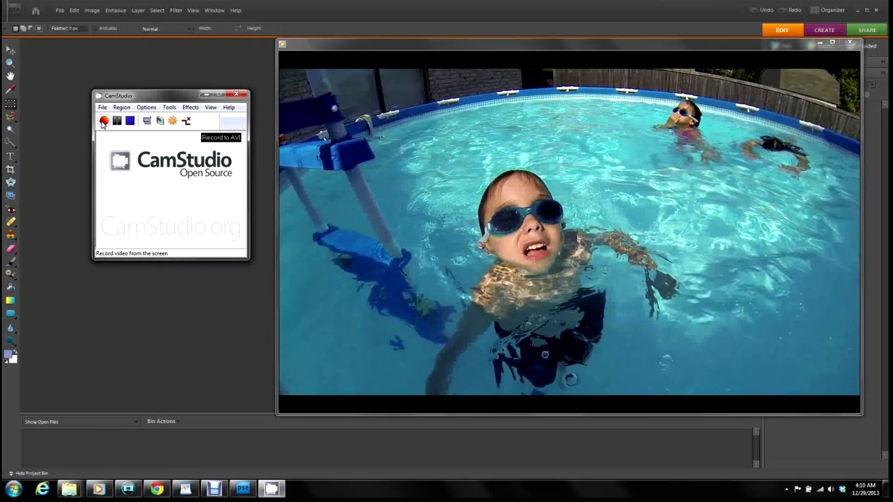
Step: Record the video player window while the swimming clip plays for about 19 seconds, then stop
left_click(103, 122)
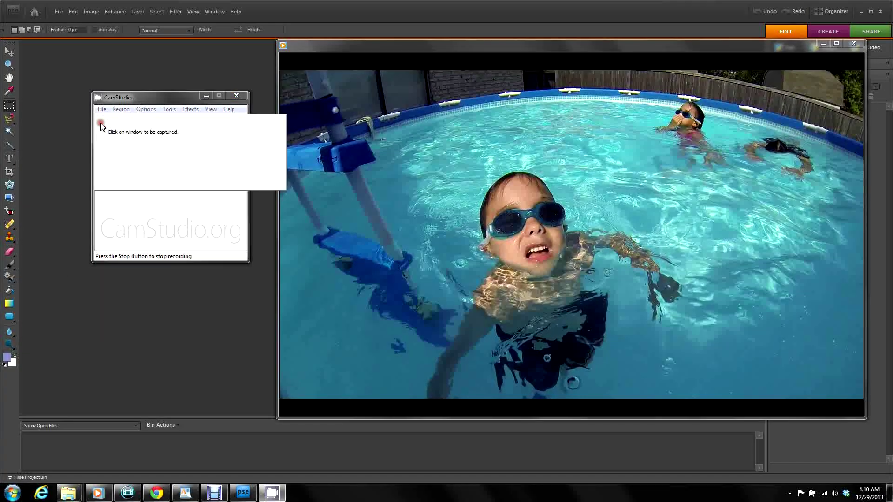
mouse_move(381, 163)
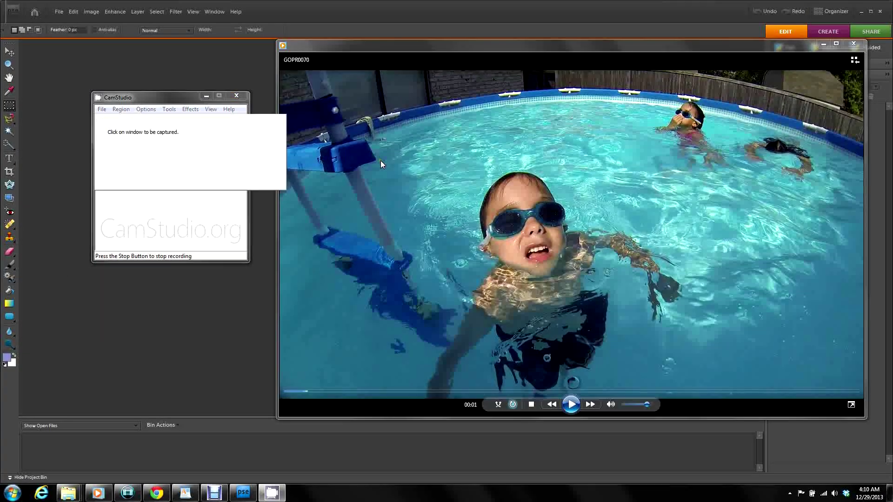
left_click(448, 214)
left_click(572, 403)
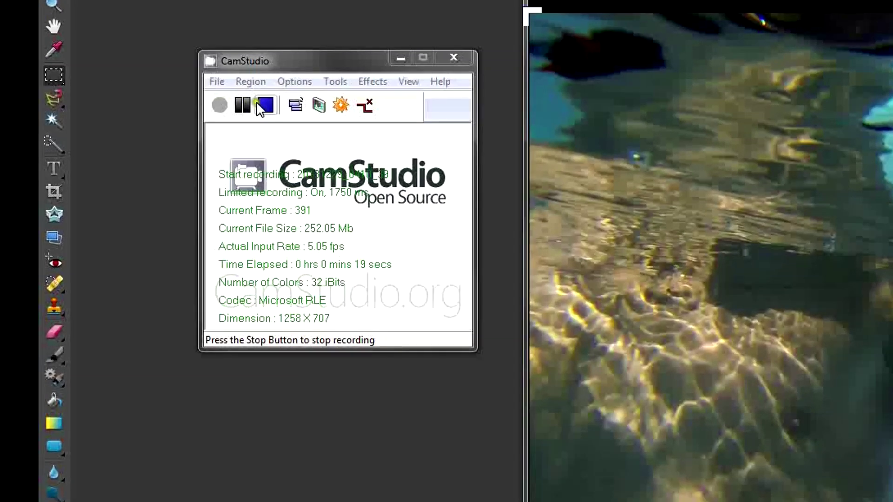
left_click(261, 104)
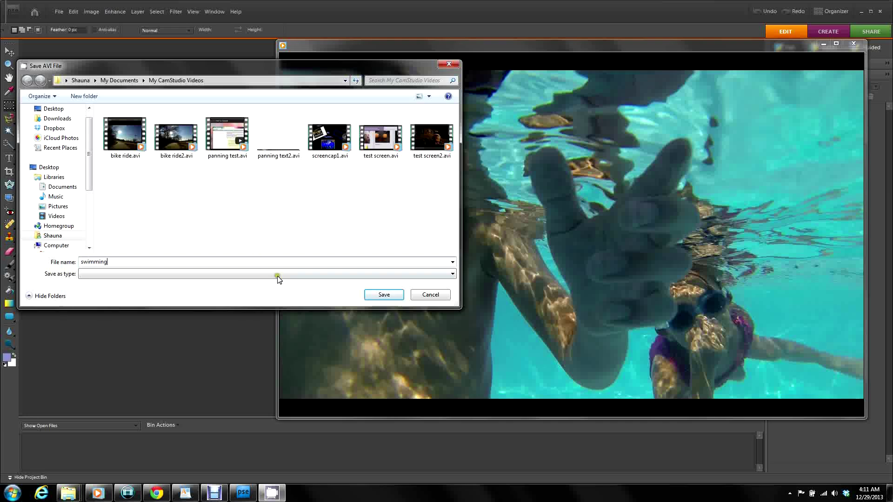
Step: Save the recording as swimming.avi, play it back in the Player, and close the Player
left_click(383, 294)
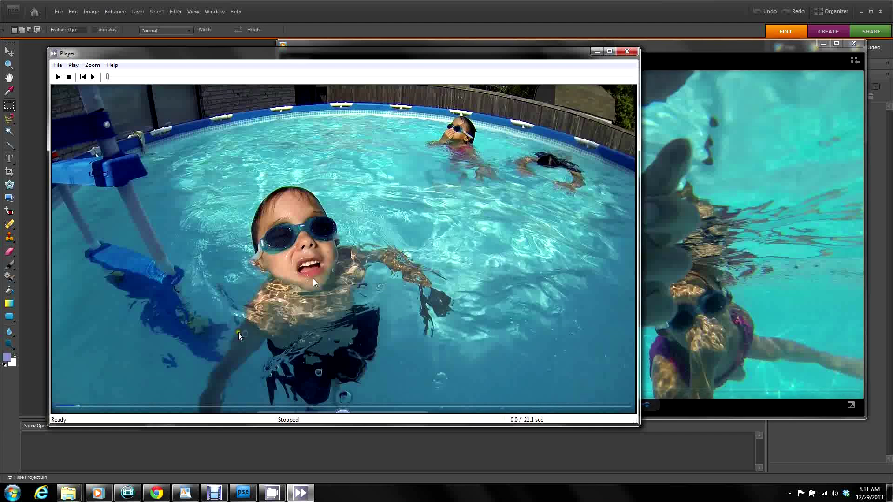
left_click(57, 77)
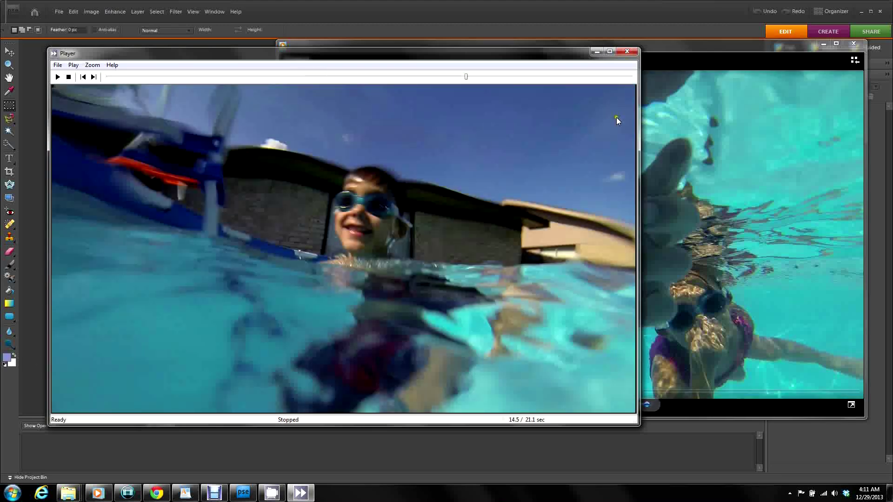
left_click(634, 53)
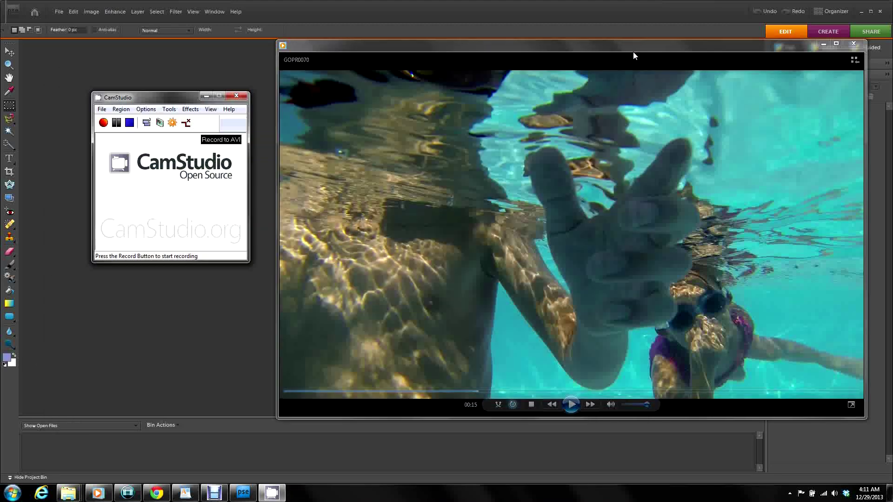
Step: Close the player and CamStudio, then load swimming.avi into Photoshop Elements' Frame From Video dialog
left_click(853, 44)
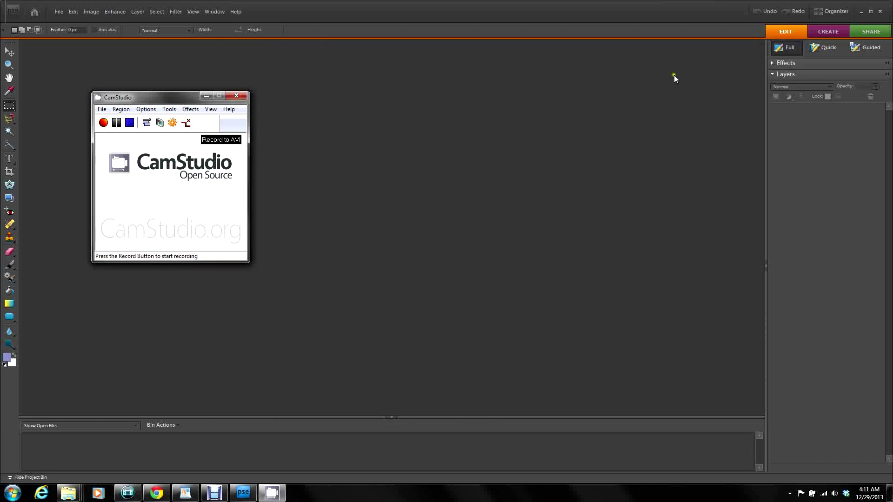
left_click(239, 95)
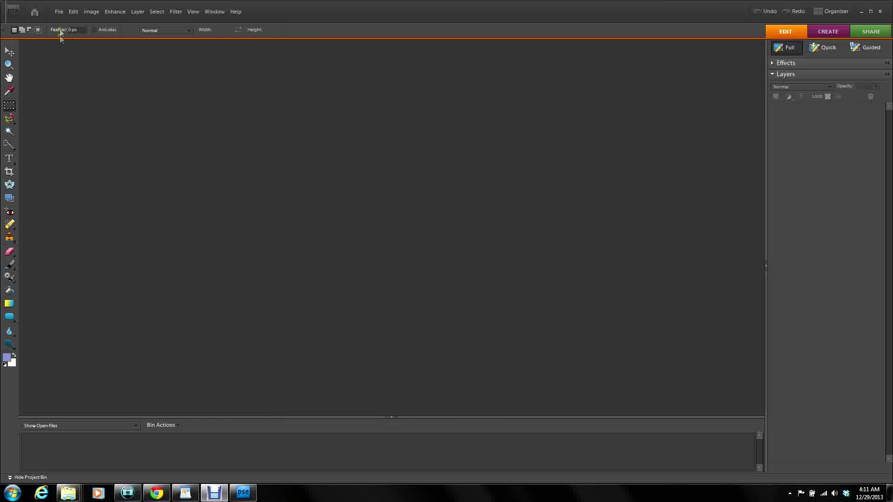
left_click(59, 12)
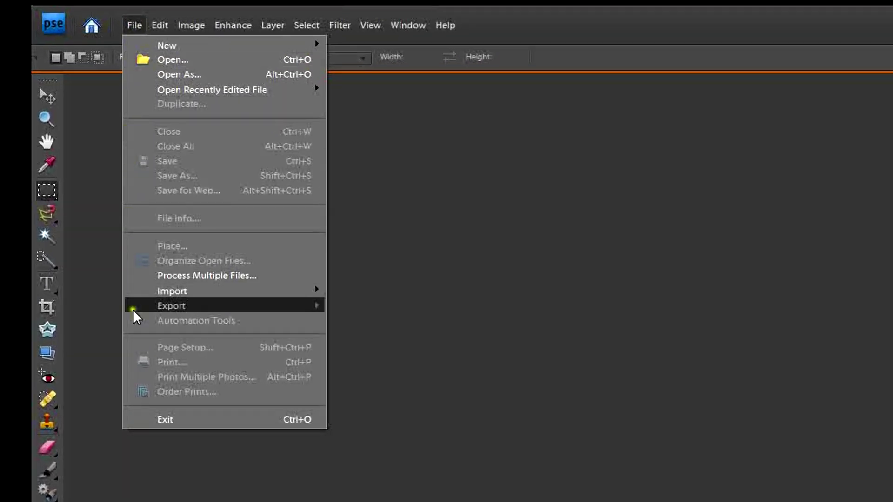
mouse_move(130, 295)
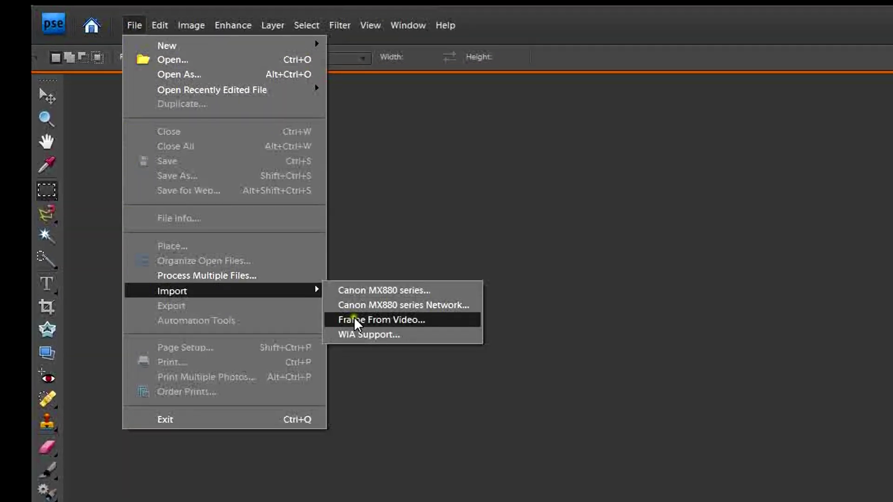
left_click(353, 319)
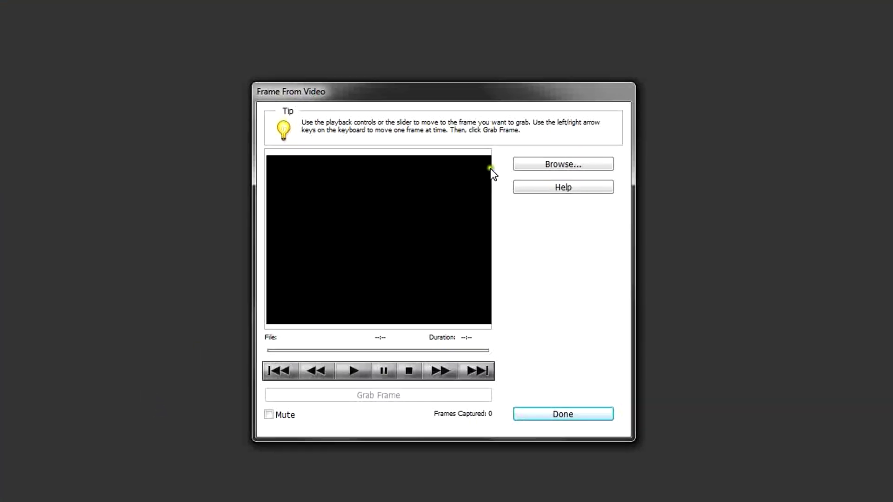
left_click(504, 157)
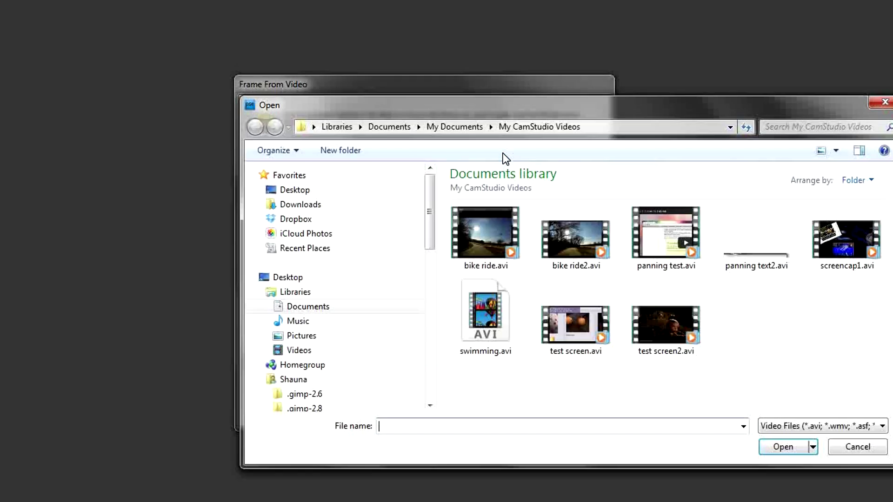
double_click(496, 328)
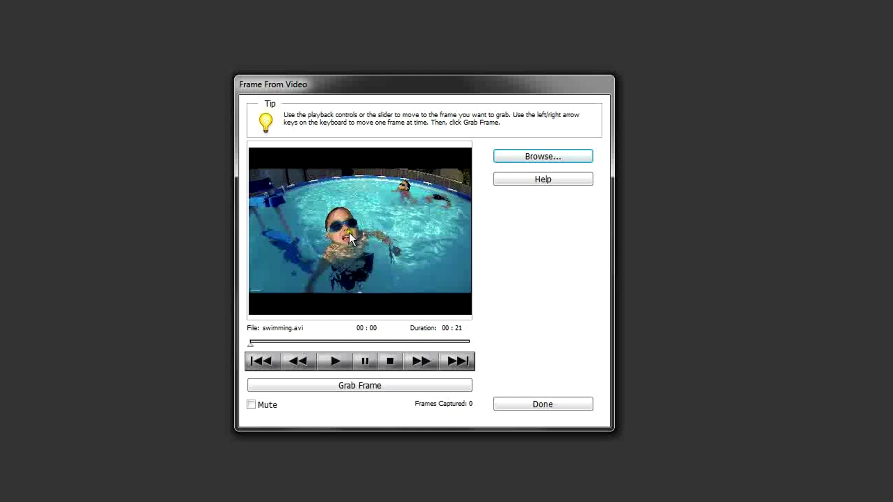
Step: Grab stills at successive points of swimming.avi, including 00:03, until eight exist, then finish
left_click(342, 385)
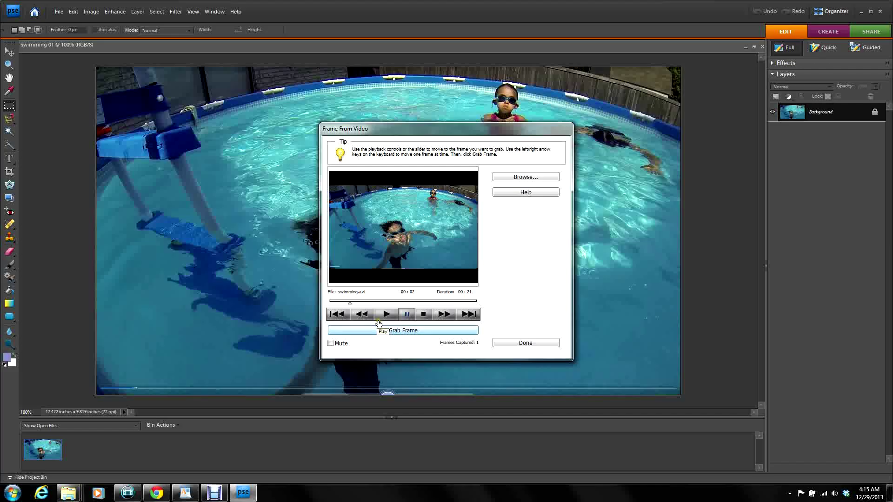
left_click_drag(250, 343, 281, 343)
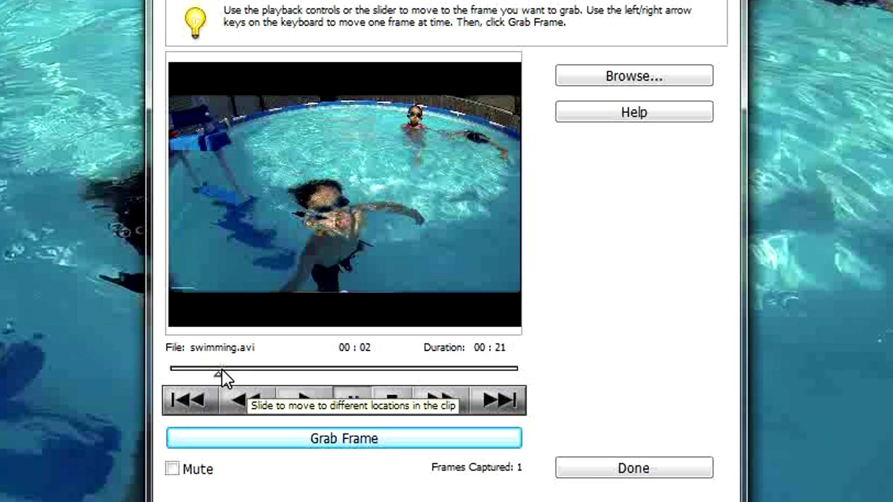
left_click(221, 370)
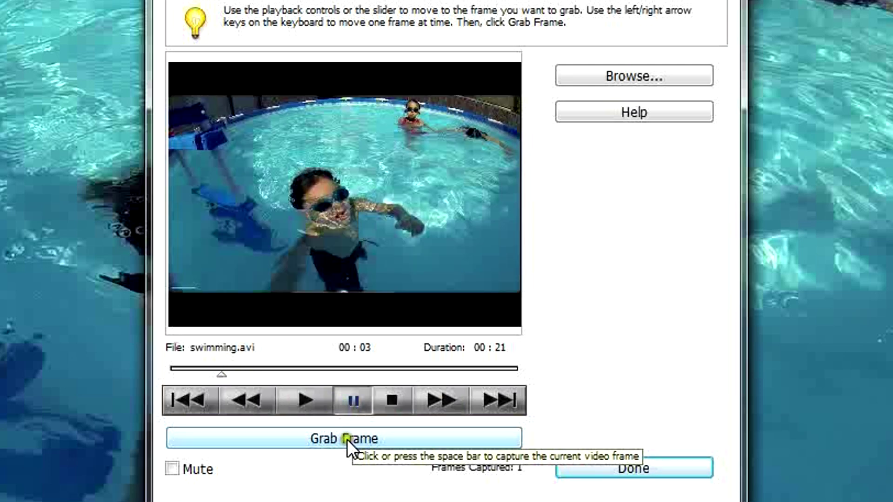
left_click(347, 439)
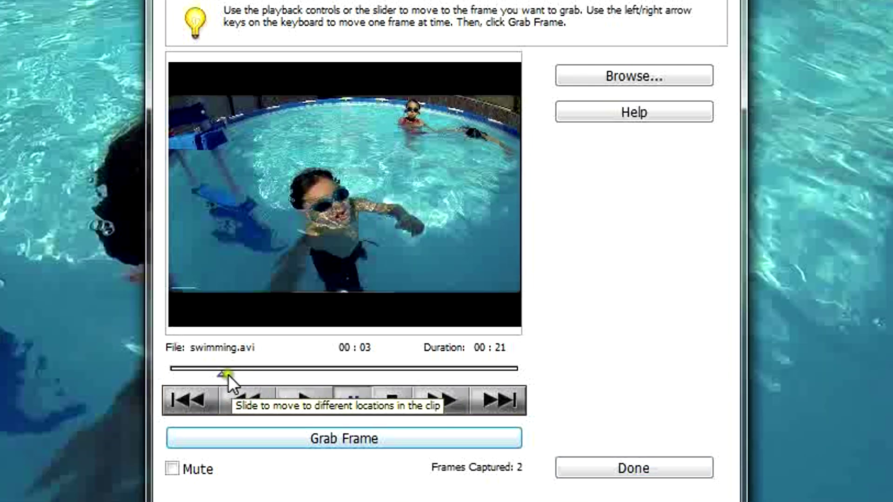
left_click(225, 370)
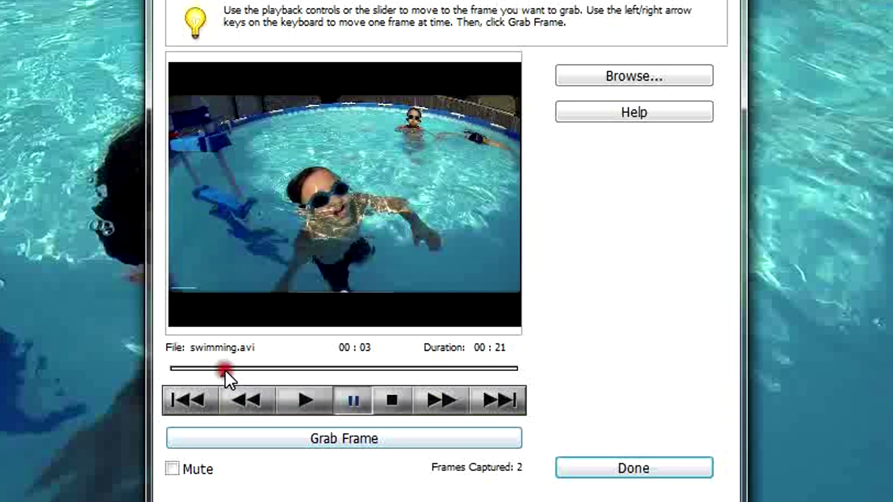
left_click(344, 439)
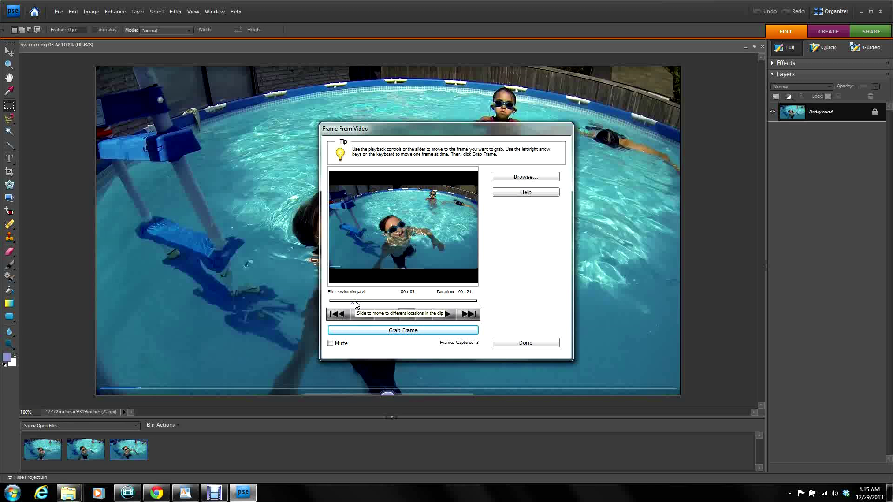
left_click(356, 303)
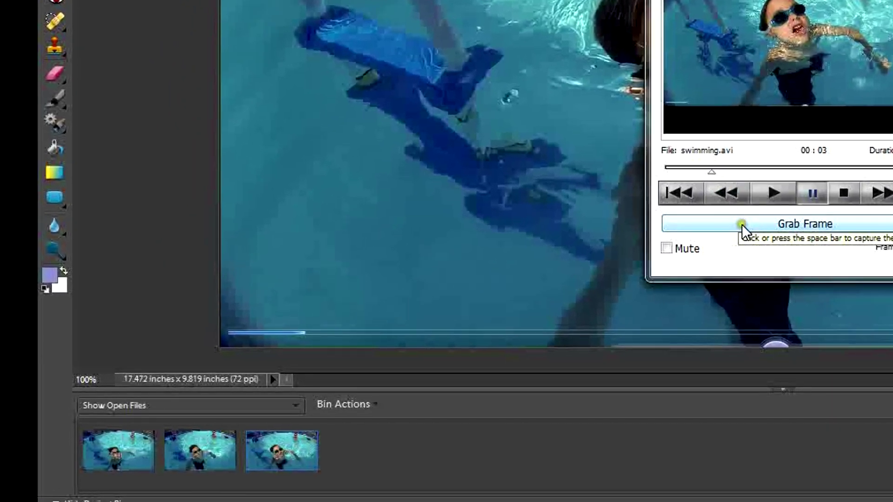
left_click(741, 225)
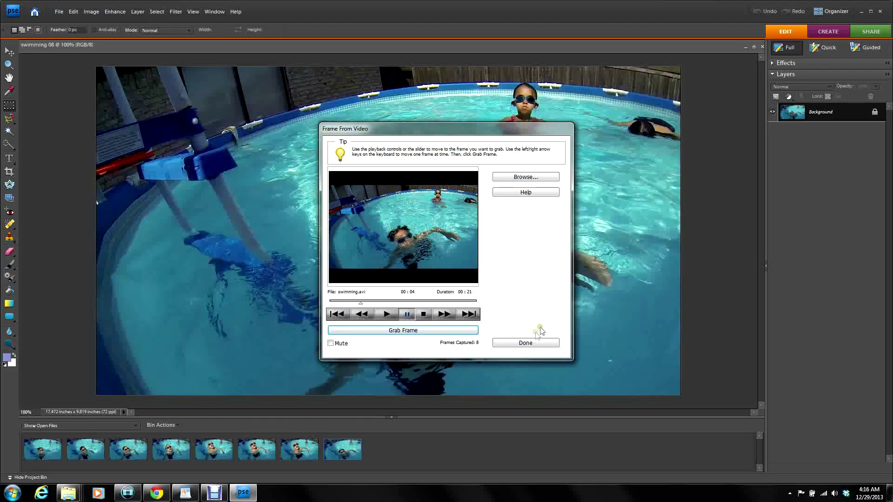
left_click(527, 343)
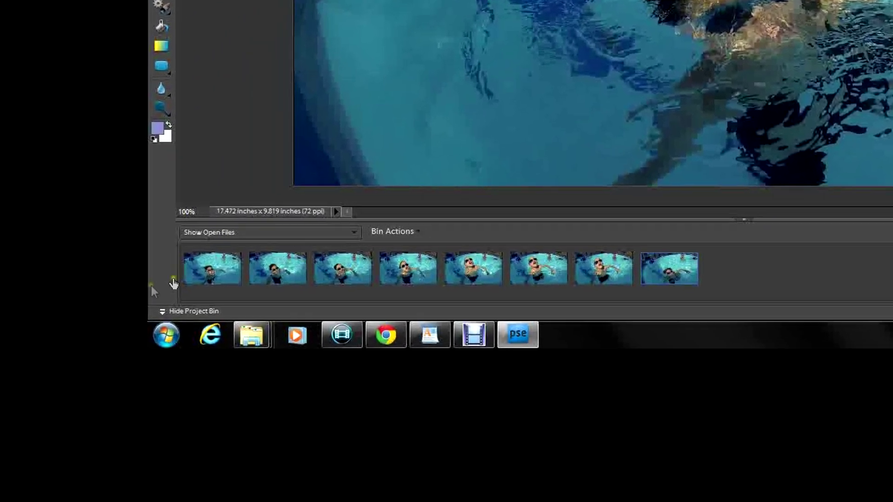
Step: Add seven new empty layers to the swimming 01 image
left_click(217, 267)
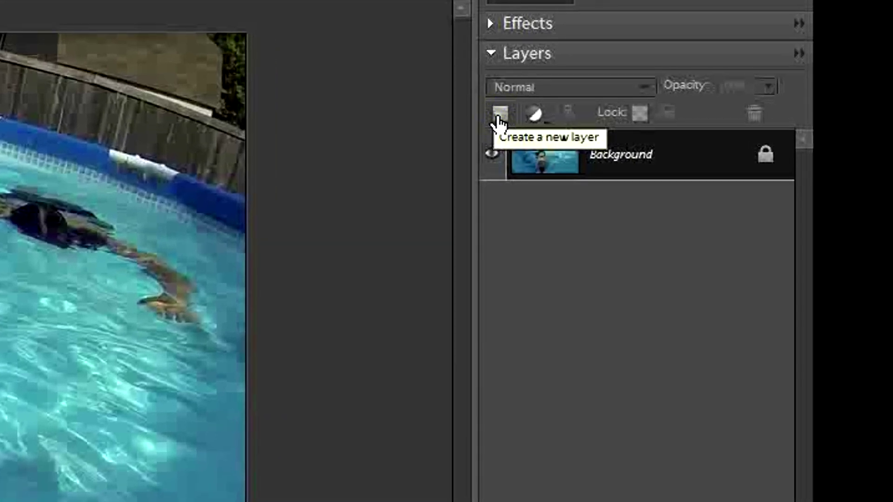
left_click(500, 123)
left_click(500, 115)
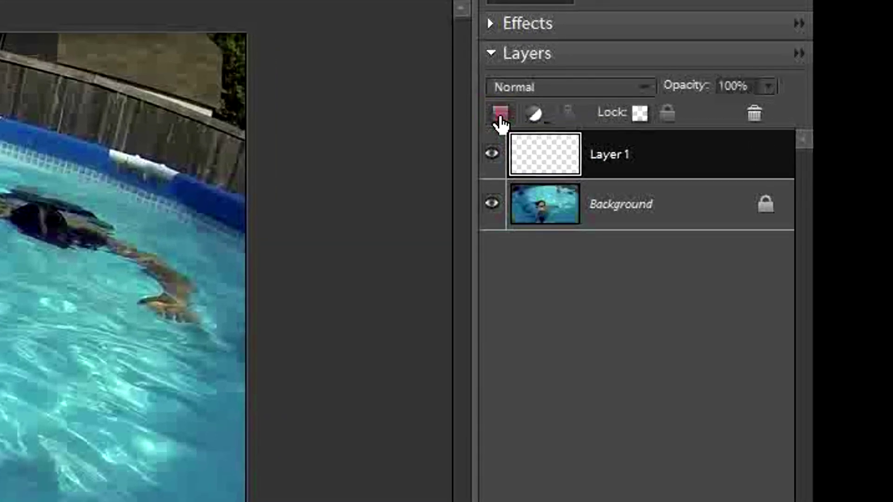
left_click(500, 115)
left_click(501, 116)
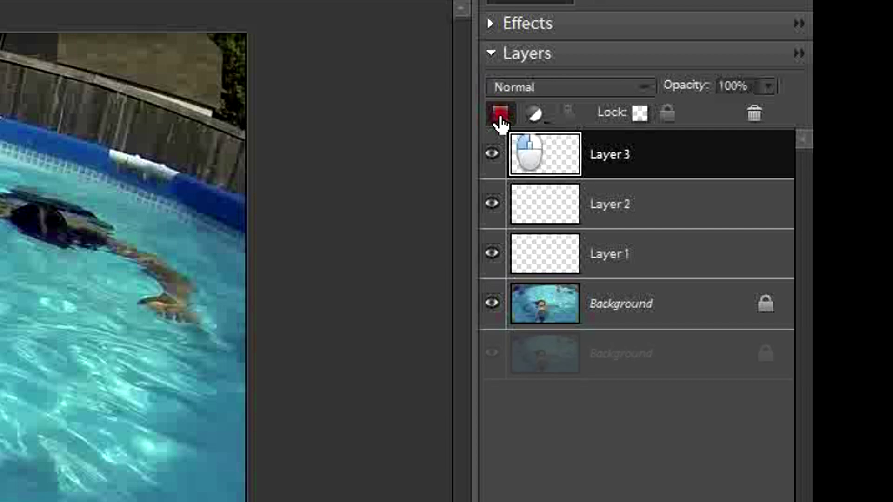
left_click(500, 116)
left_click(500, 116)
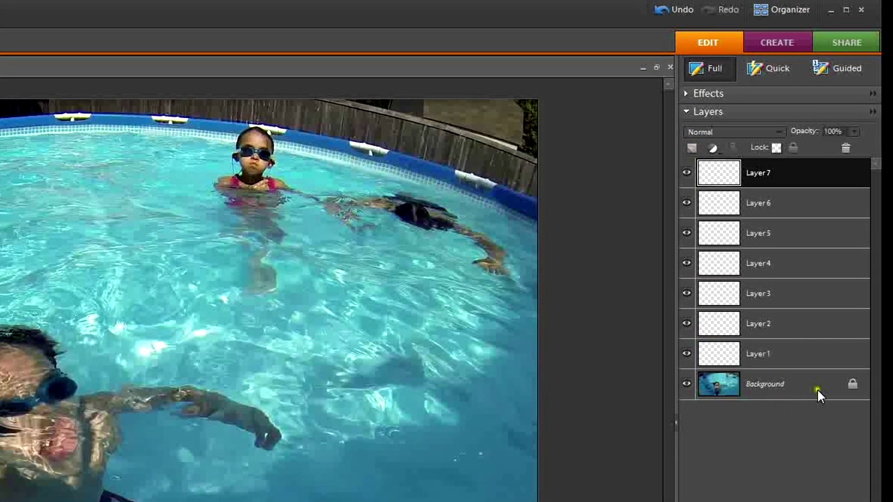
Step: Convert swimming 01's locked Background into Layer 0
left_click(854, 392)
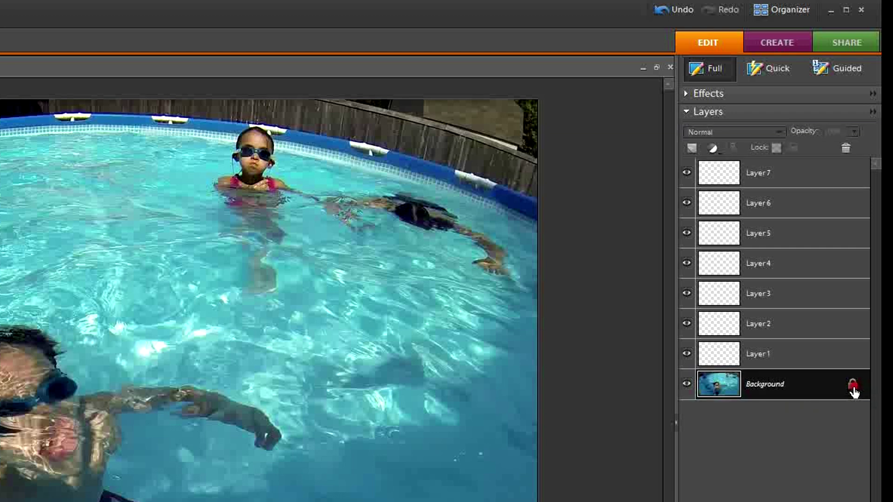
left_click(854, 392)
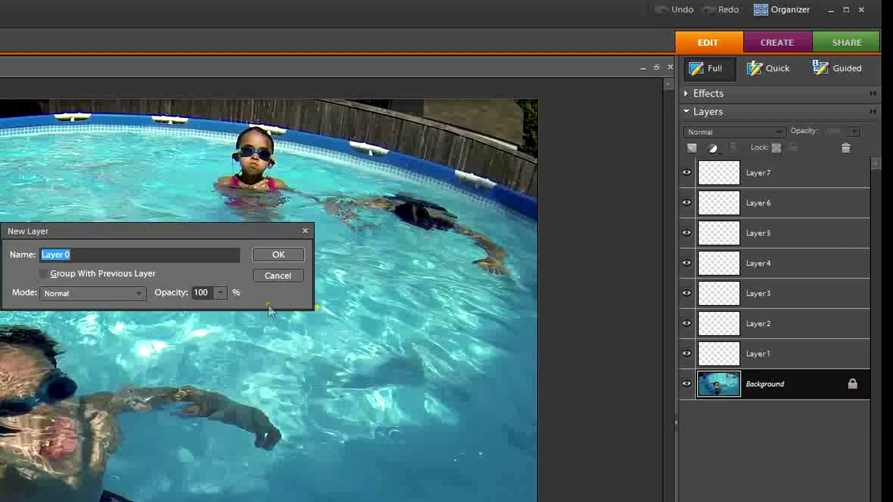
left_click(267, 252)
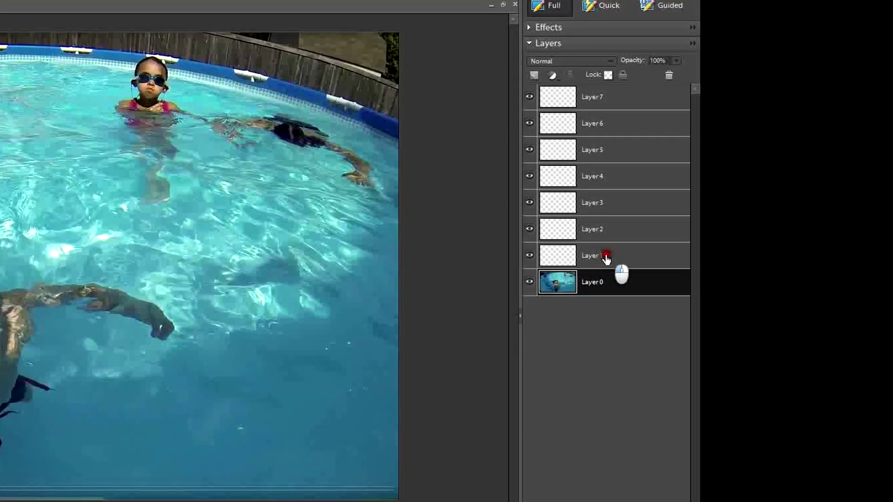
Step: Copy the full swimming 02 still and paste it into Layer 1 of swimming 01
left_click(825, 224)
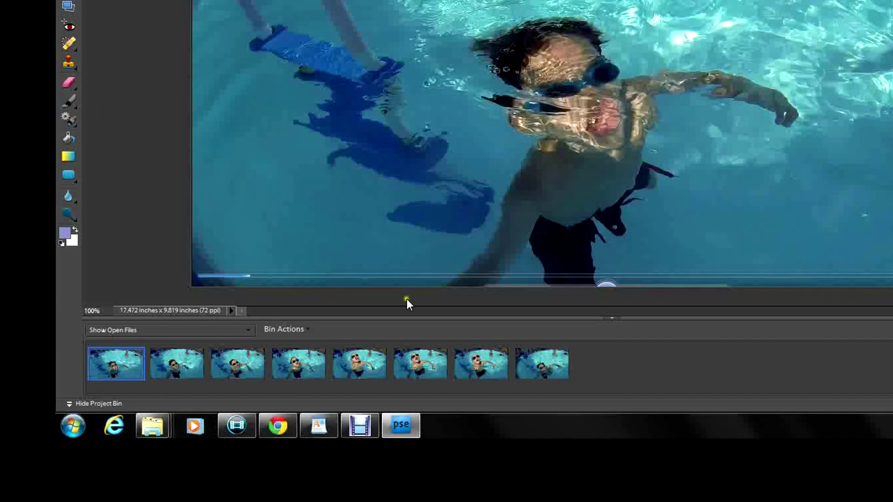
left_click(180, 370)
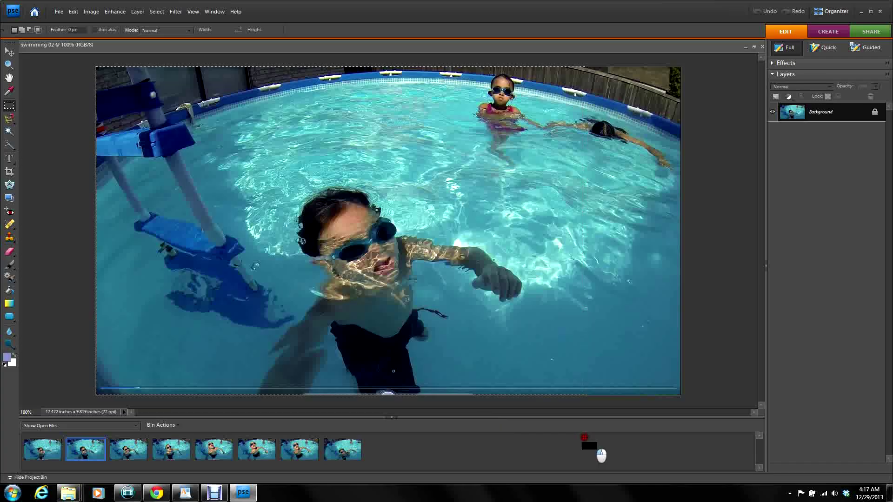
key("ctrl+c")
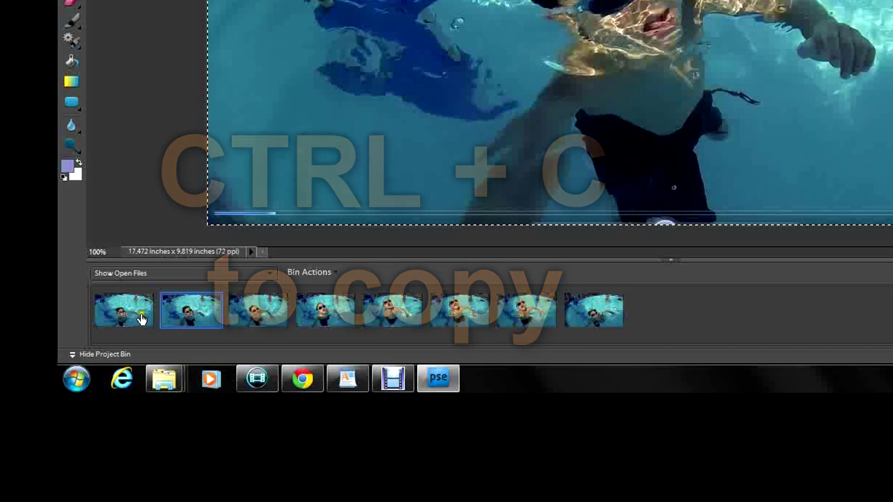
left_click(52, 455)
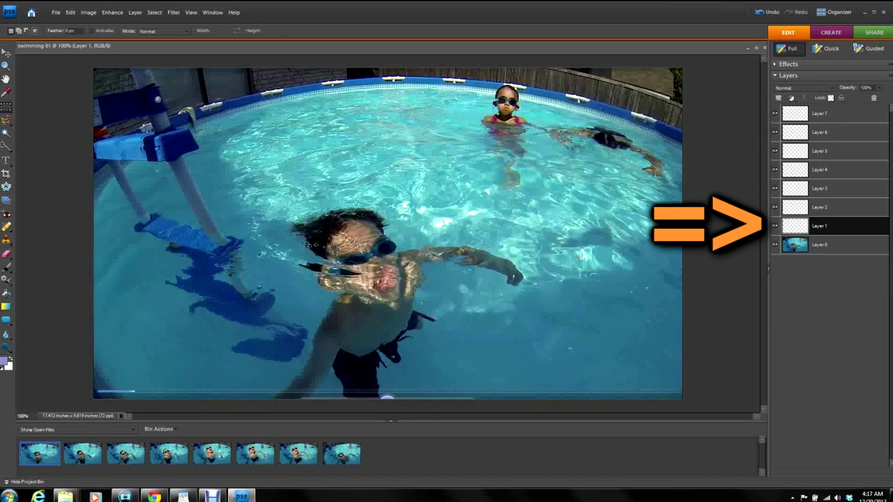
key("ctrl+v")
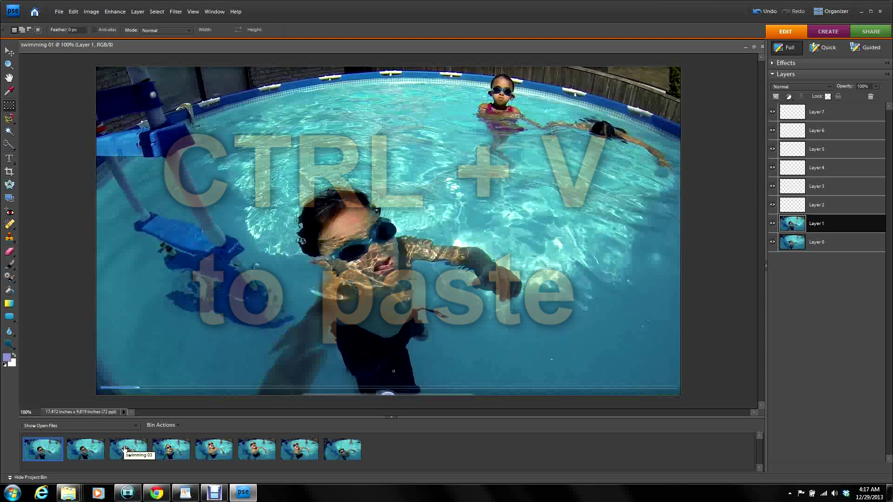
double_click(125, 449)
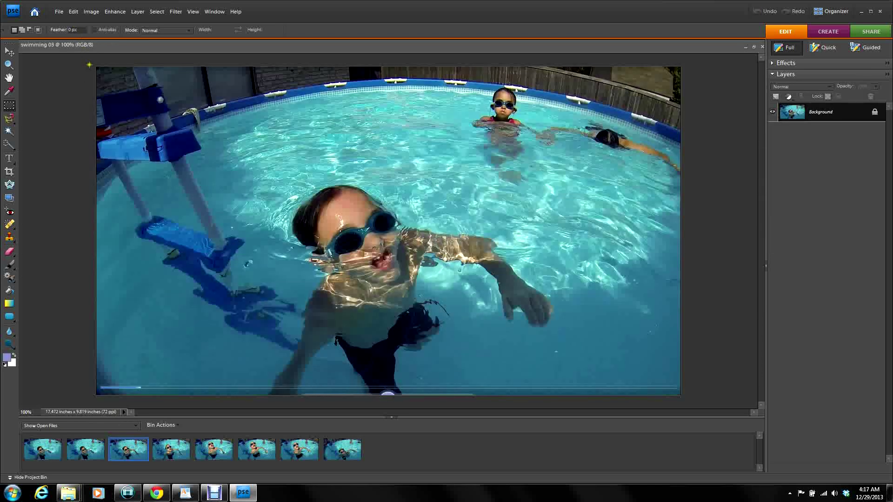
Step: Paste the swimming 03, 04 and 05 stills into Layers 2, 3 and 4 of swimming 01
left_click_drag(92, 64, 753, 459)
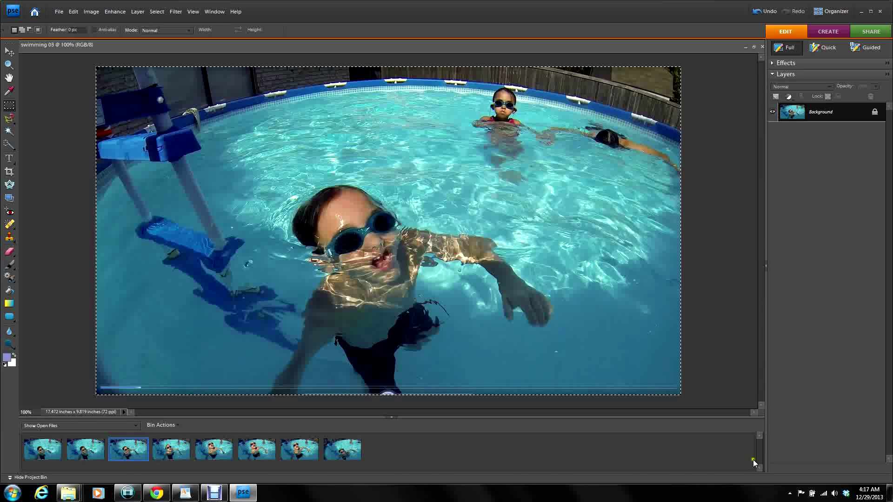
left_click(50, 454)
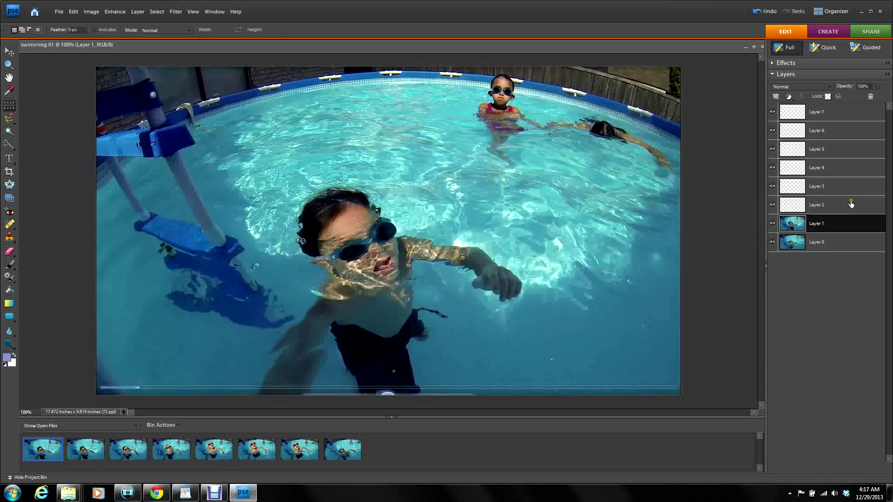
left_click(851, 204)
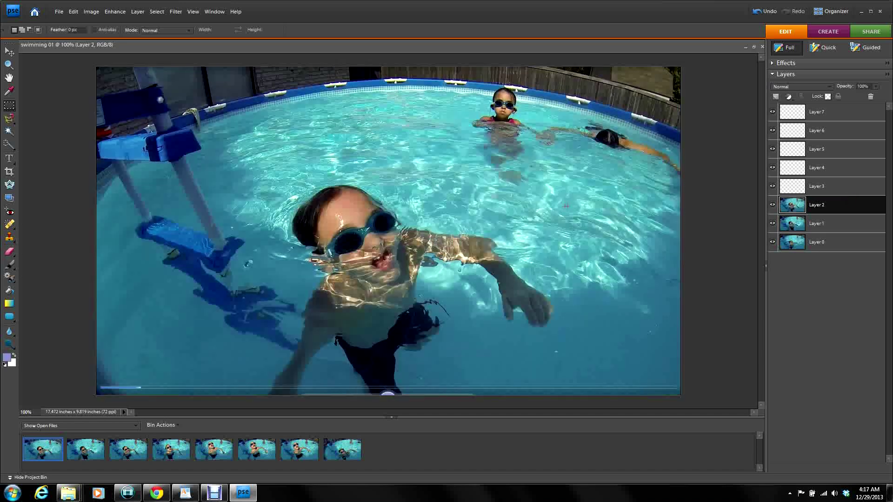
left_click(176, 449)
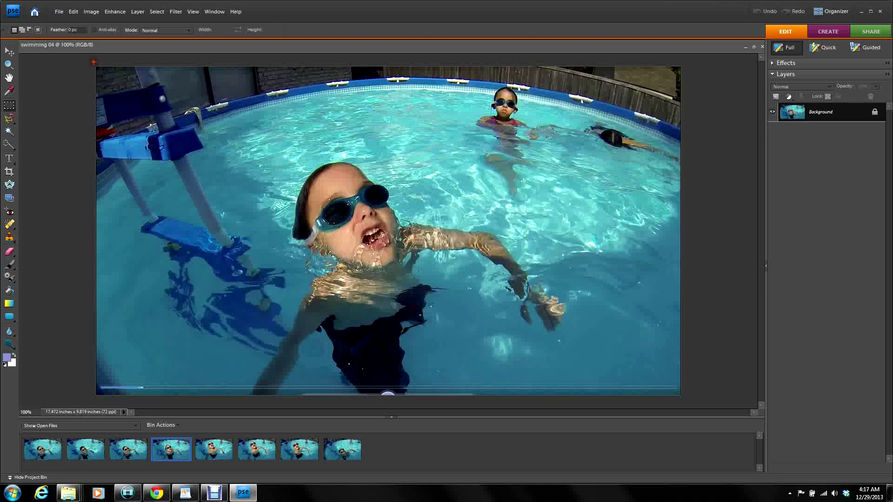
left_click(44, 453)
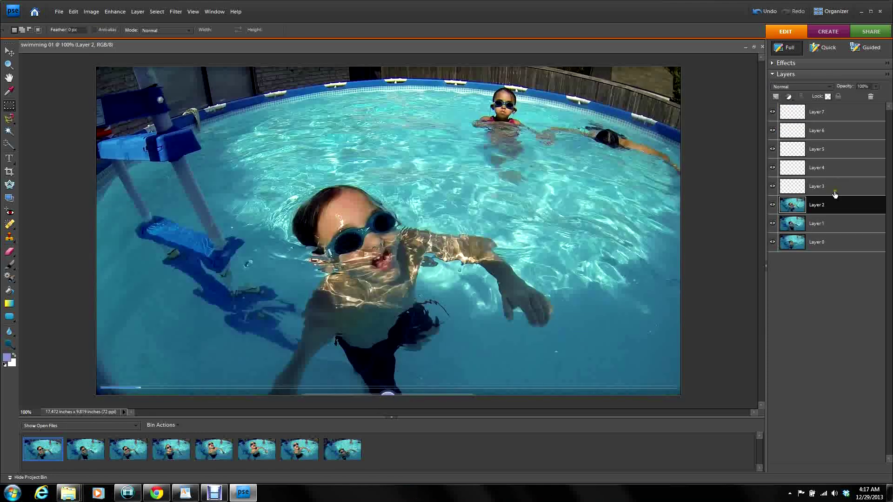
double_click(835, 194)
key("Return")
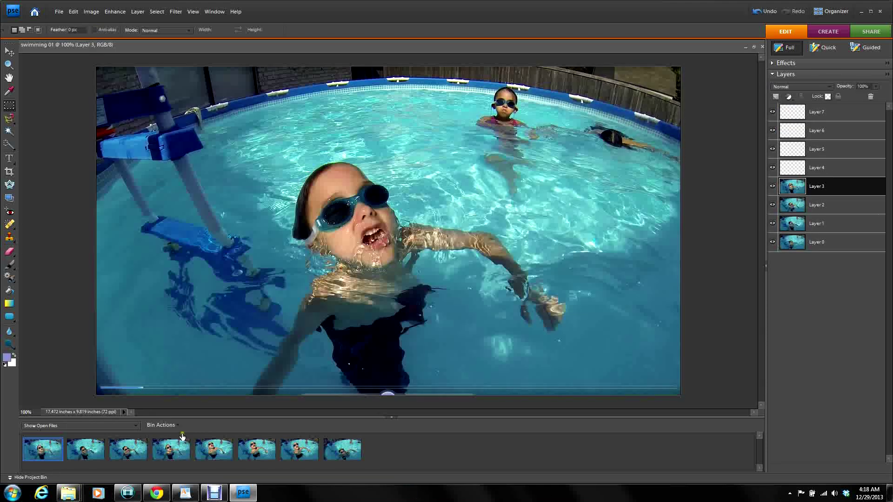
left_click(214, 449)
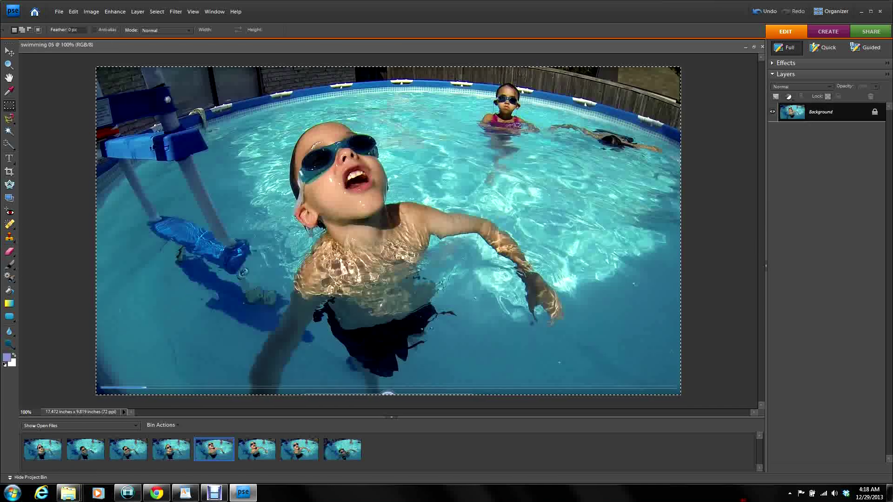
left_click(42, 449)
double_click(835, 167)
left_click(498, 166)
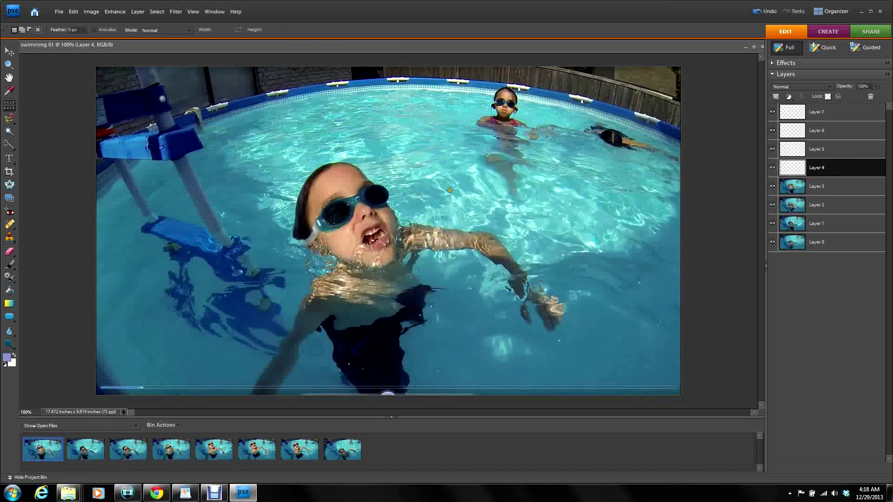
Step: Paste the swimming 06, 07 and 08 stills into Layers 5, 6 and 7 of swimming 01
left_click(257, 449)
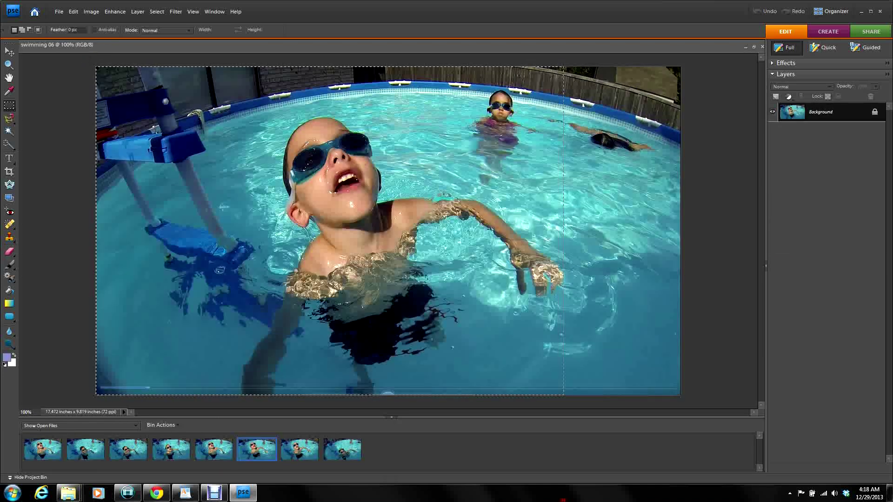
left_click(43, 449)
left_click(846, 148)
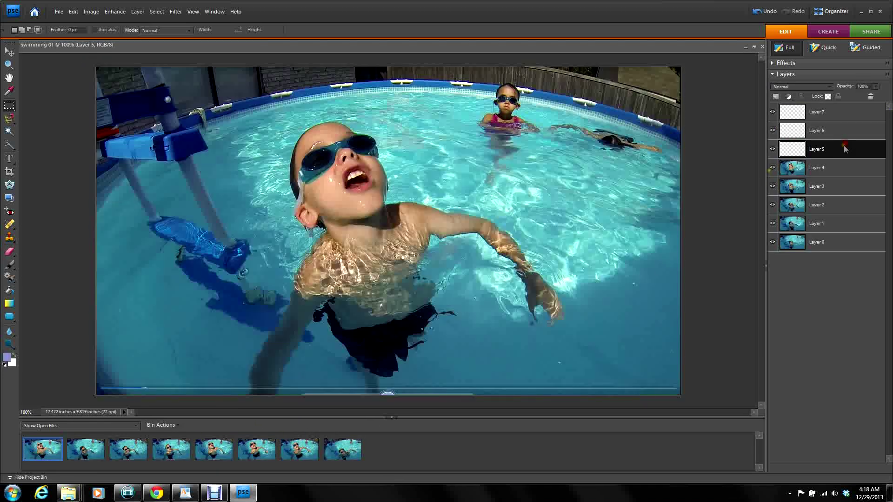
left_click(303, 449)
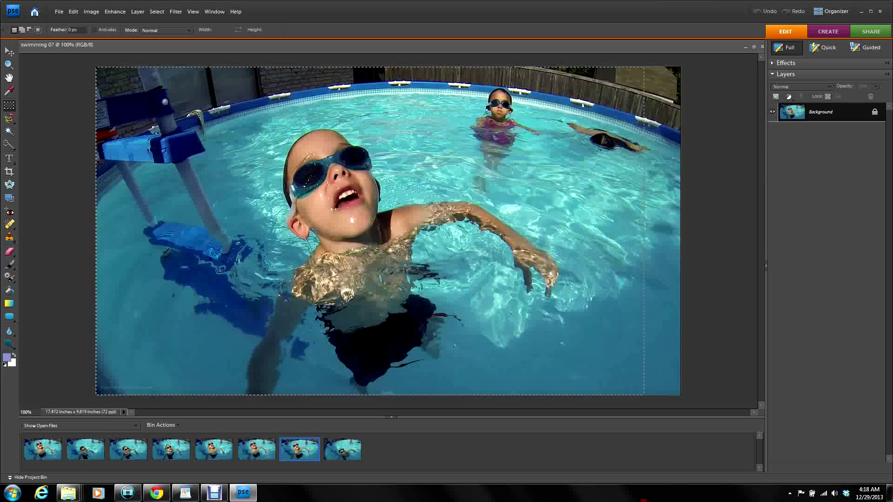
left_click(41, 456)
left_click(813, 133)
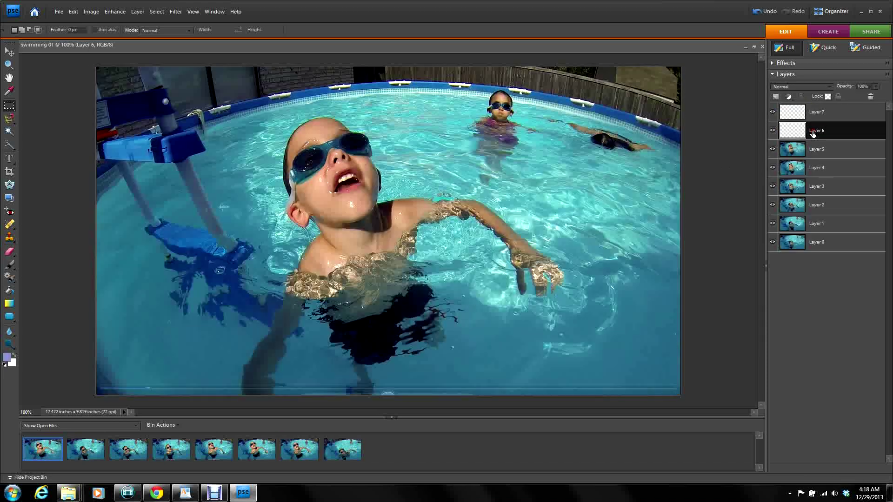
left_click(342, 449)
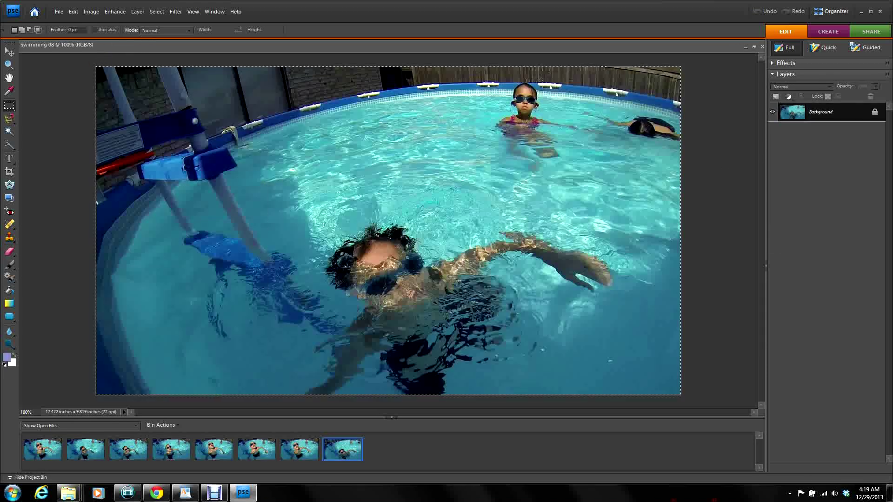
left_click(51, 456)
double_click(845, 108)
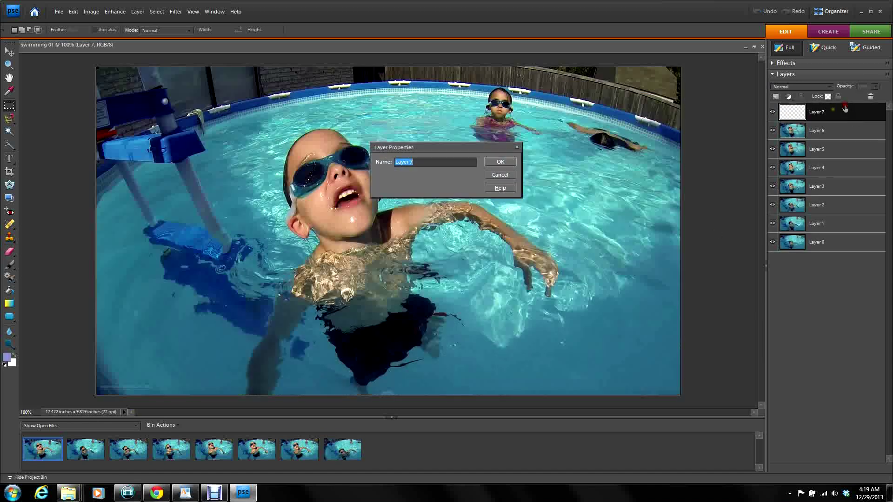
key("Return")
key("ctrl+v")
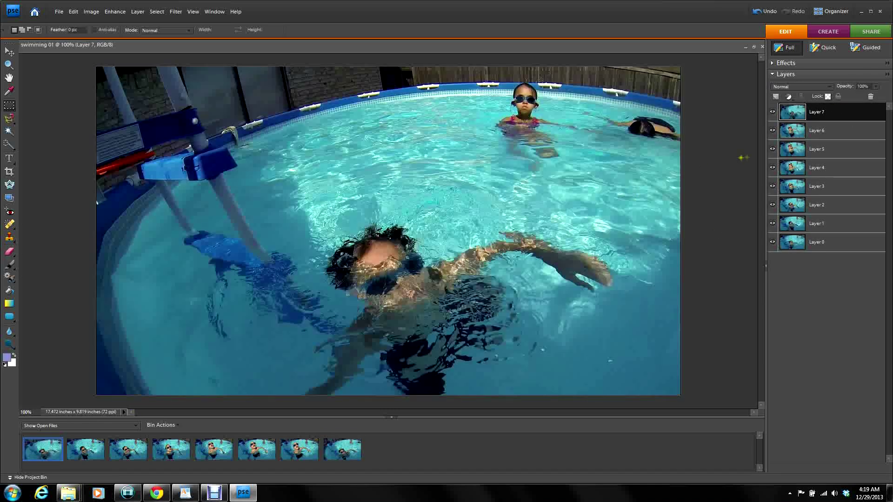
left_click(773, 113)
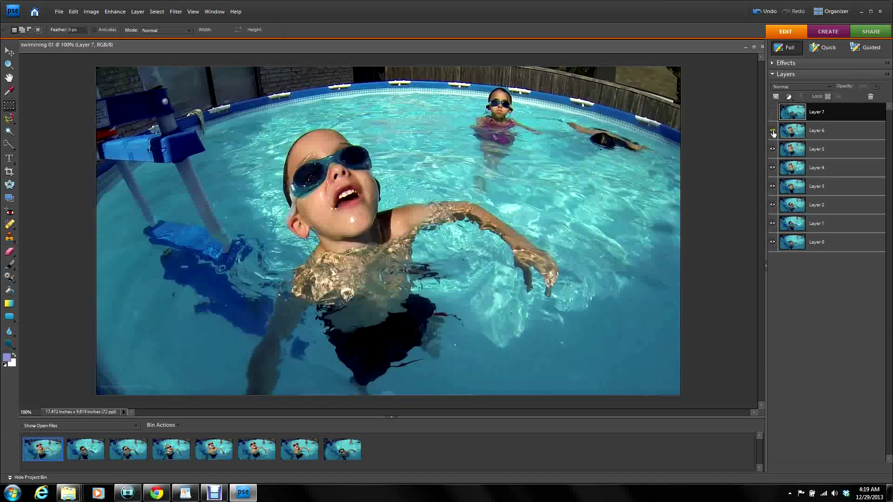
left_click(773, 131)
left_click(773, 150)
left_click(773, 168)
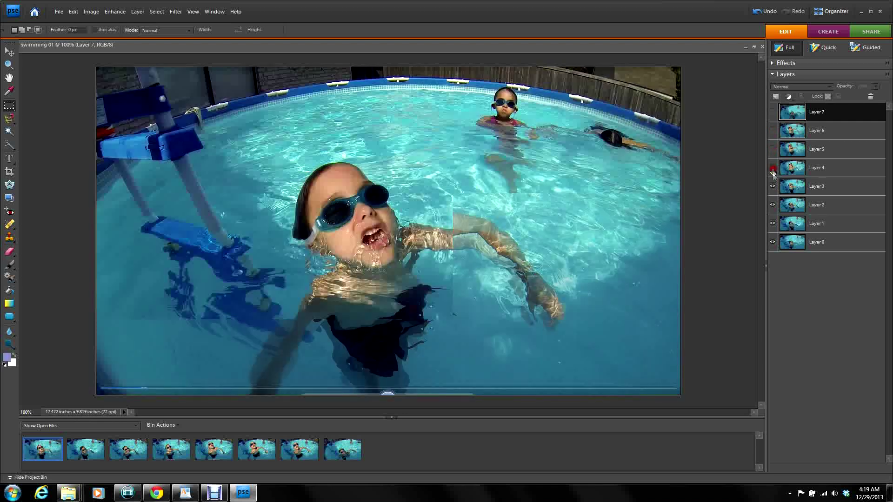
left_click(773, 188)
left_click(772, 206)
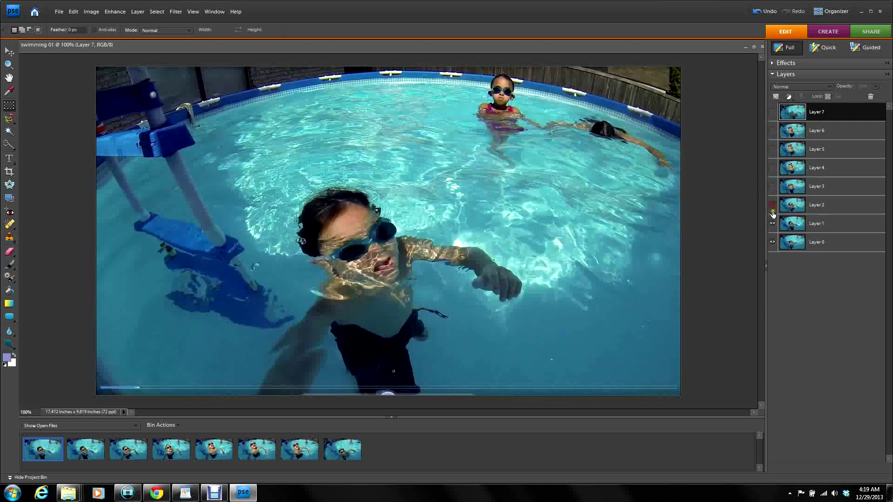
left_click(773, 225)
left_click(773, 226)
left_click(773, 207)
left_click(773, 187)
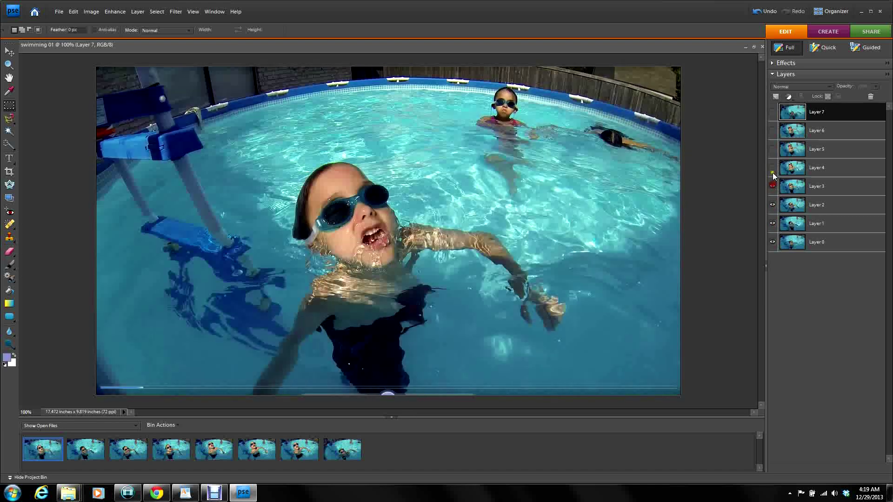
left_click(773, 168)
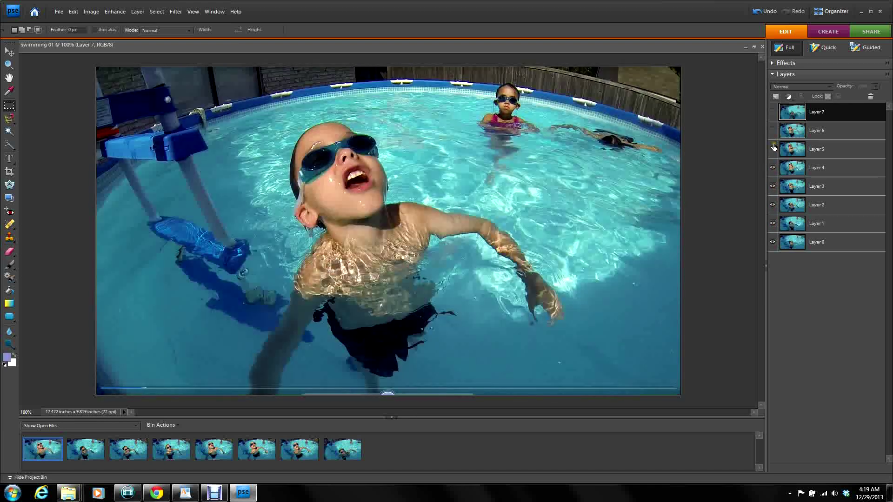
left_click(773, 148)
left_click(773, 131)
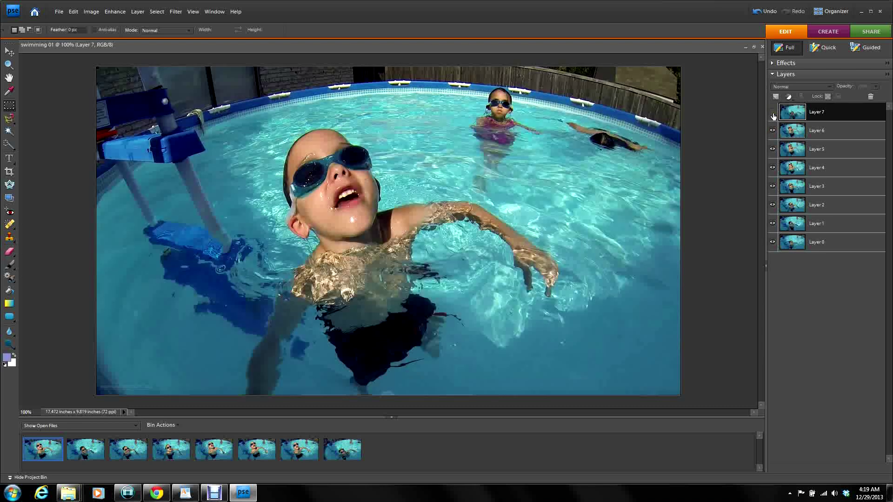
left_click(773, 113)
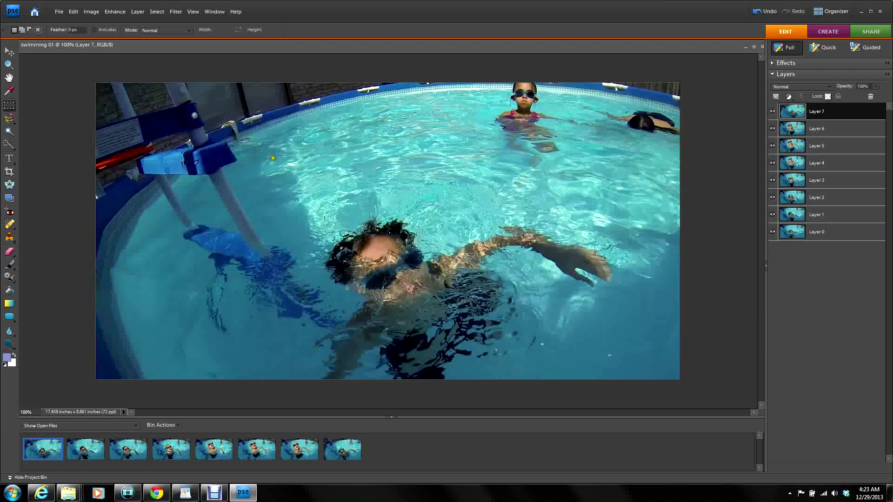
Step: Crop all stacked frames to a marquee around the swimmer (11.5 x 7.333 inches) and start Save As
left_click_drag(264, 288, 632, 442)
left_click(81, 10)
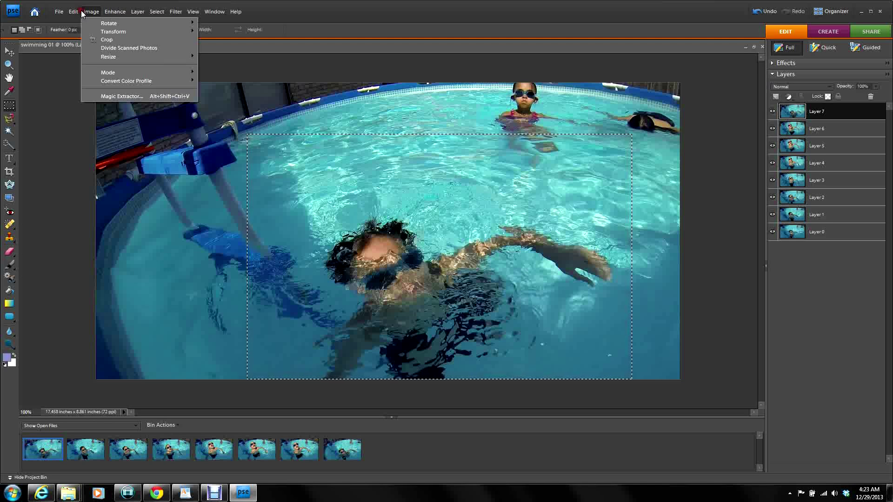
left_click(80, 10)
left_click(87, 11)
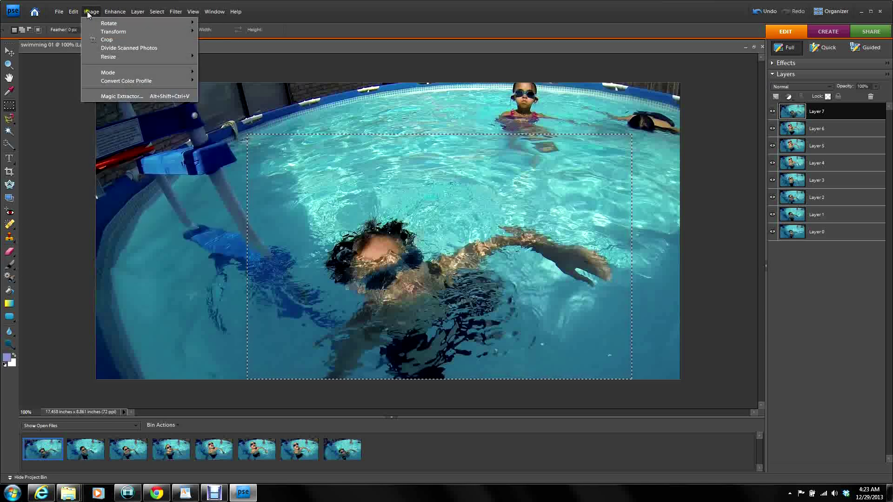
left_click(105, 40)
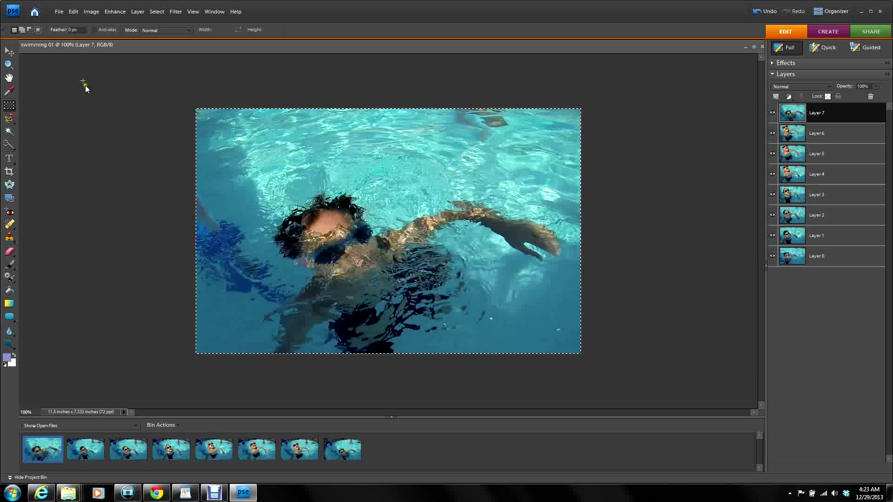
left_click(59, 12)
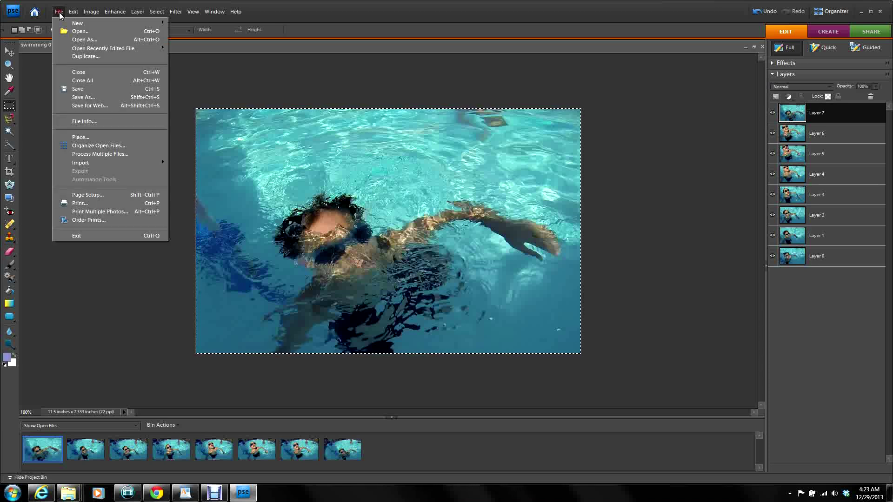
left_click(75, 98)
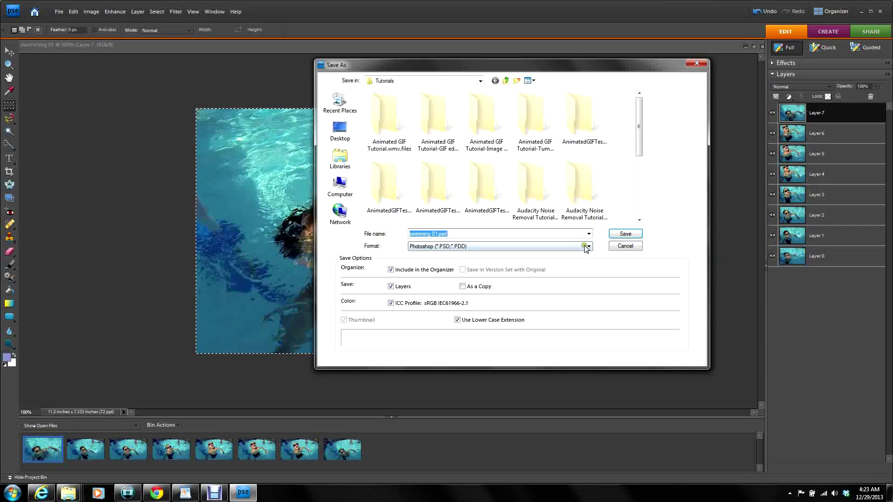
Step: Save as swimming2.gif in CompuServe GIF format with Layers As Frames, opening the web-save preview
left_click(589, 233)
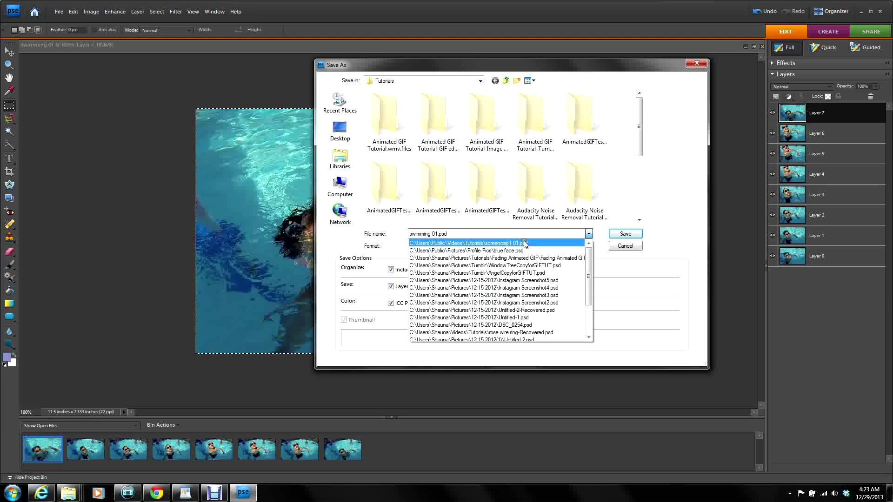
left_click(619, 256)
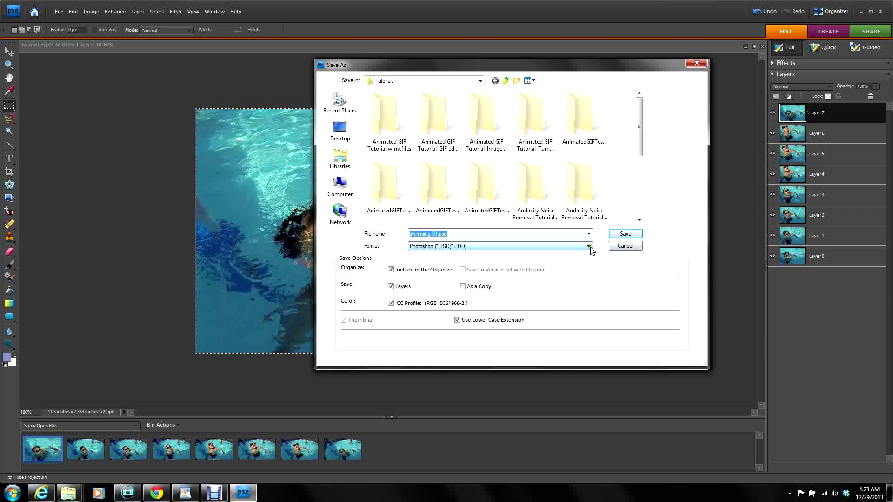
left_click(590, 247)
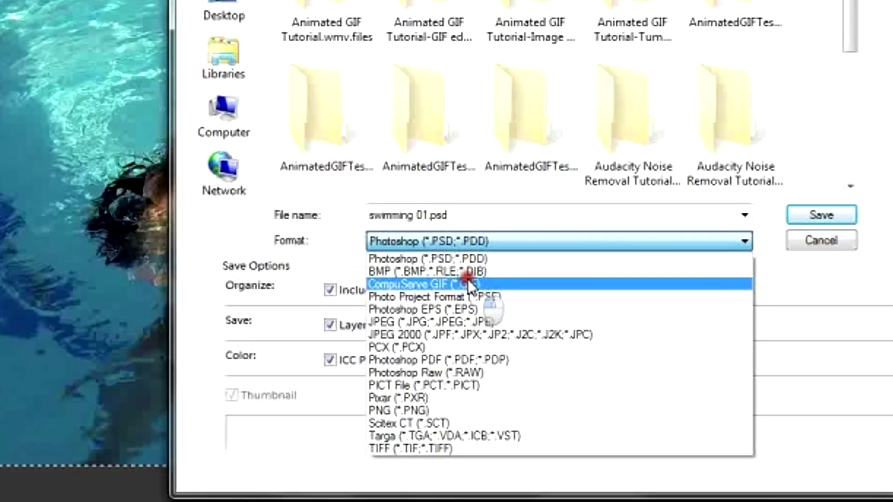
left_click(467, 279)
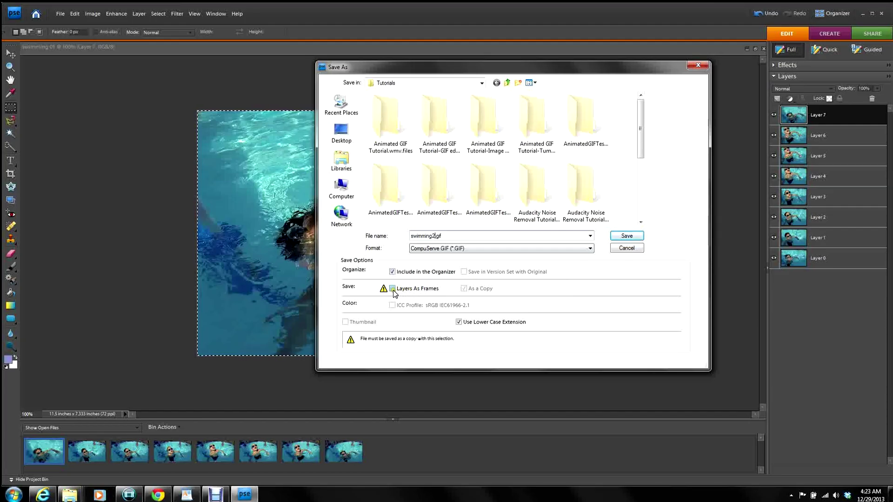
left_click(392, 289)
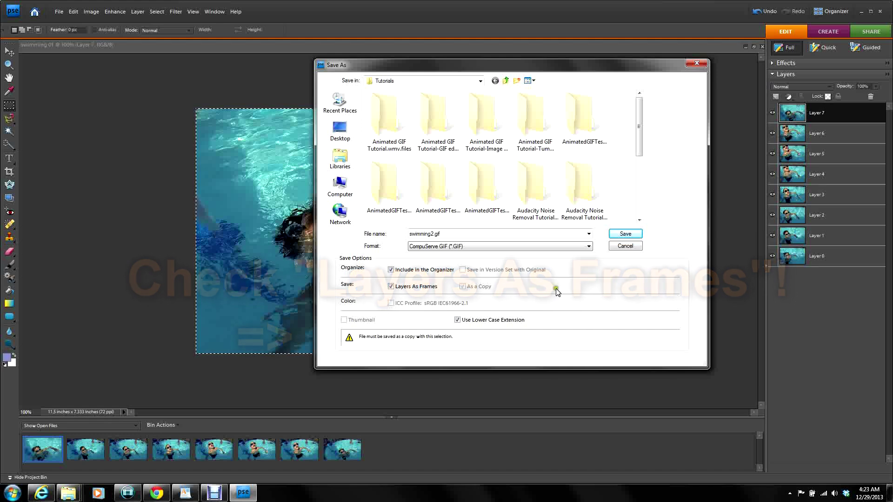
left_click(626, 234)
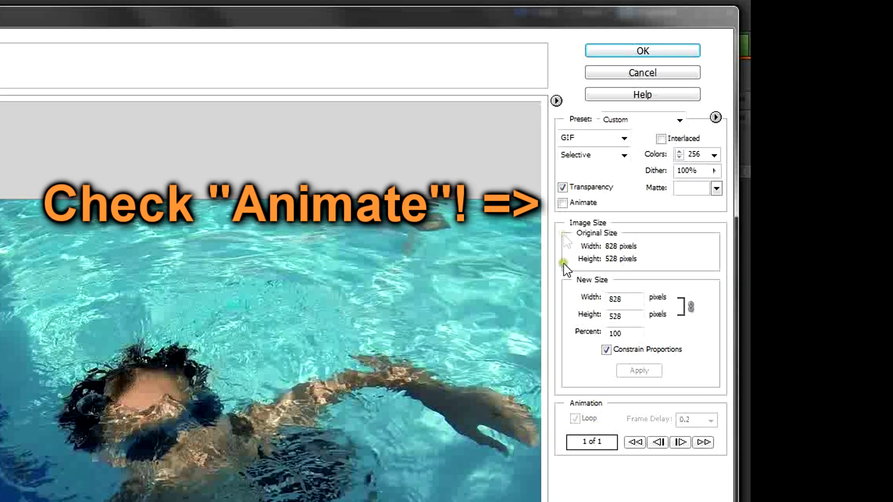
Step: Enable Animate so the GIF loops through all 8 frames, and preview it in the default browser
left_click(563, 203)
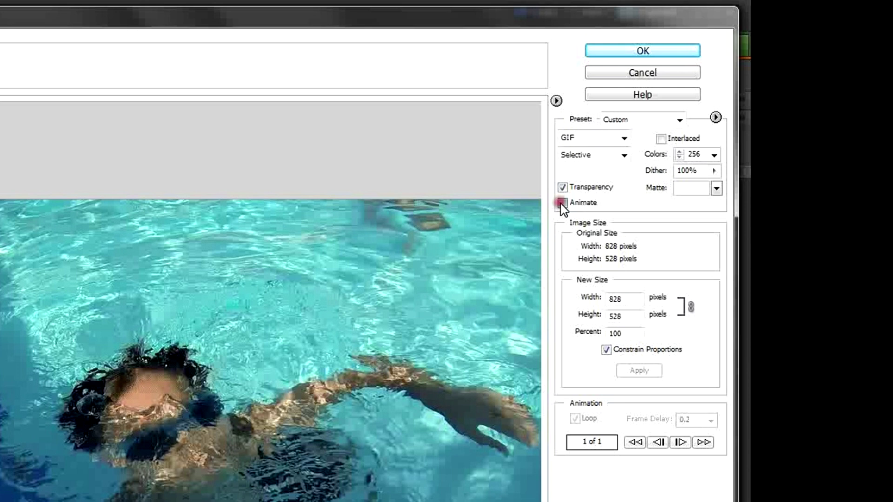
left_click(561, 203)
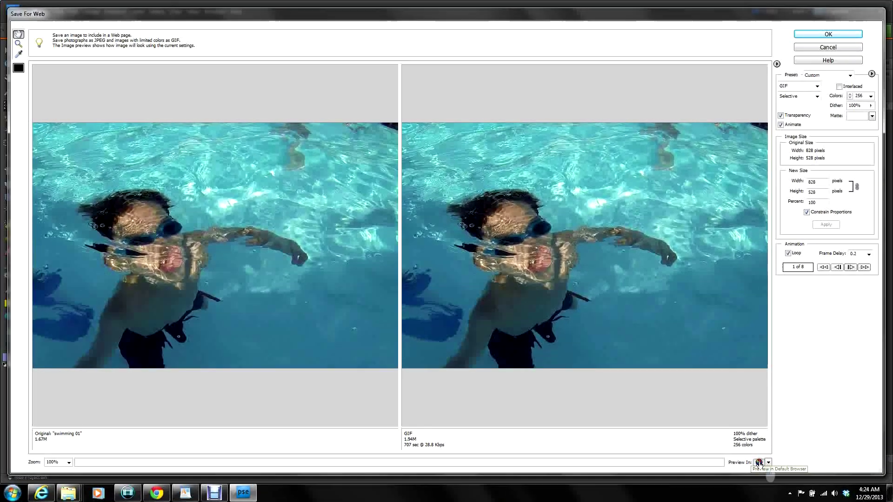
left_click(758, 463)
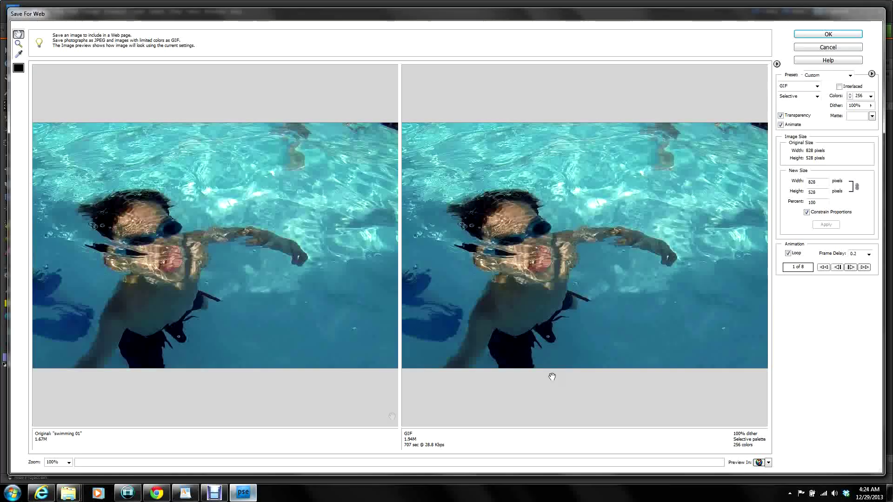
Step: Accept the web settings and save the animated GIF, removing '-01' from the name to make swimming2.gif
left_click(815, 35)
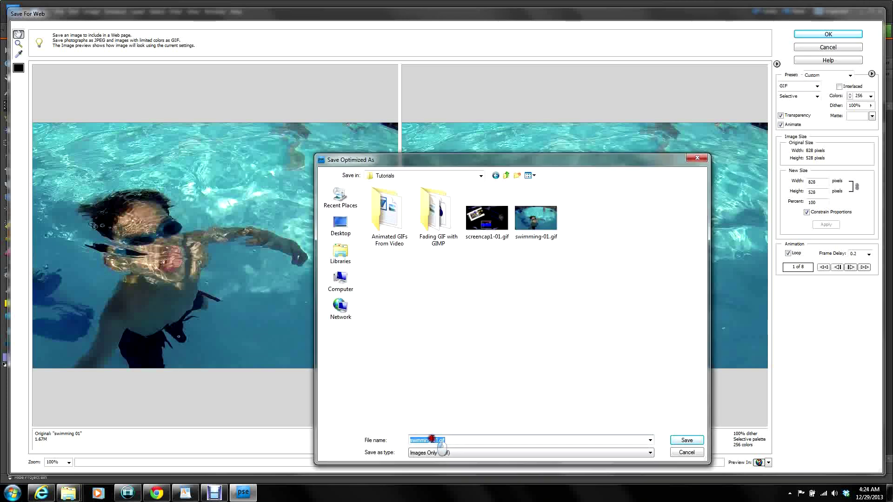
left_click(431, 439)
left_click_drag(438, 440, 431, 441)
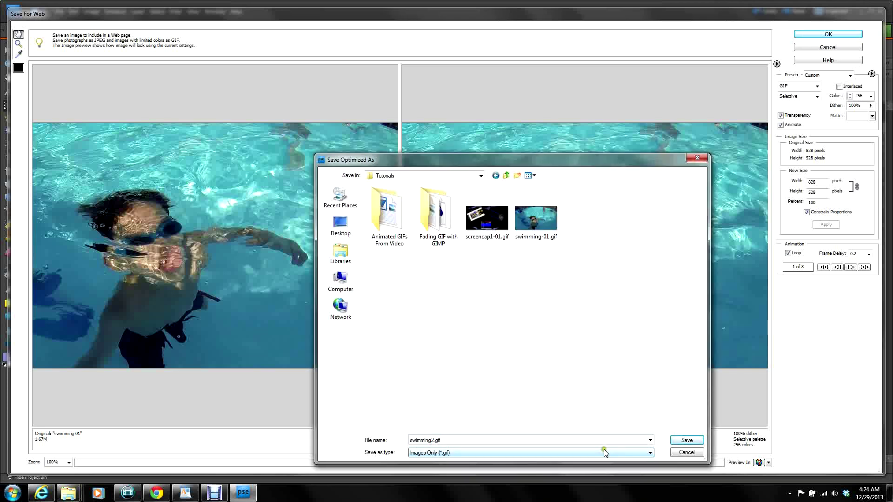
left_click(674, 437)
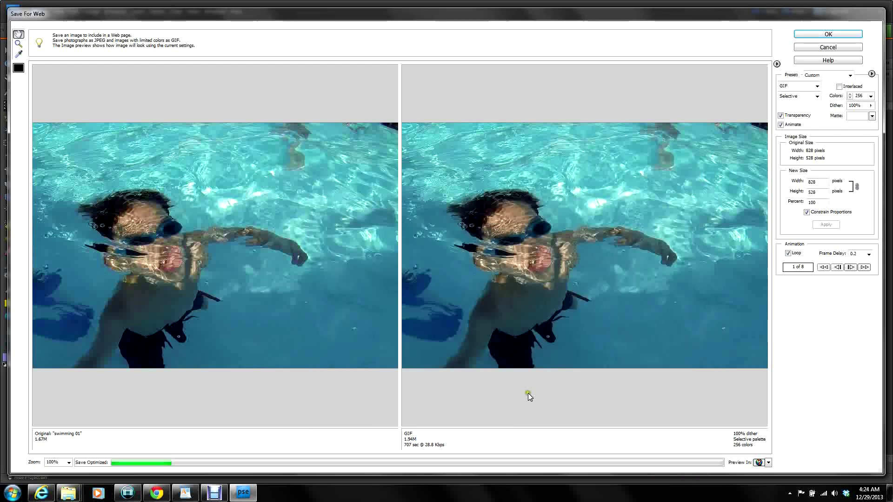